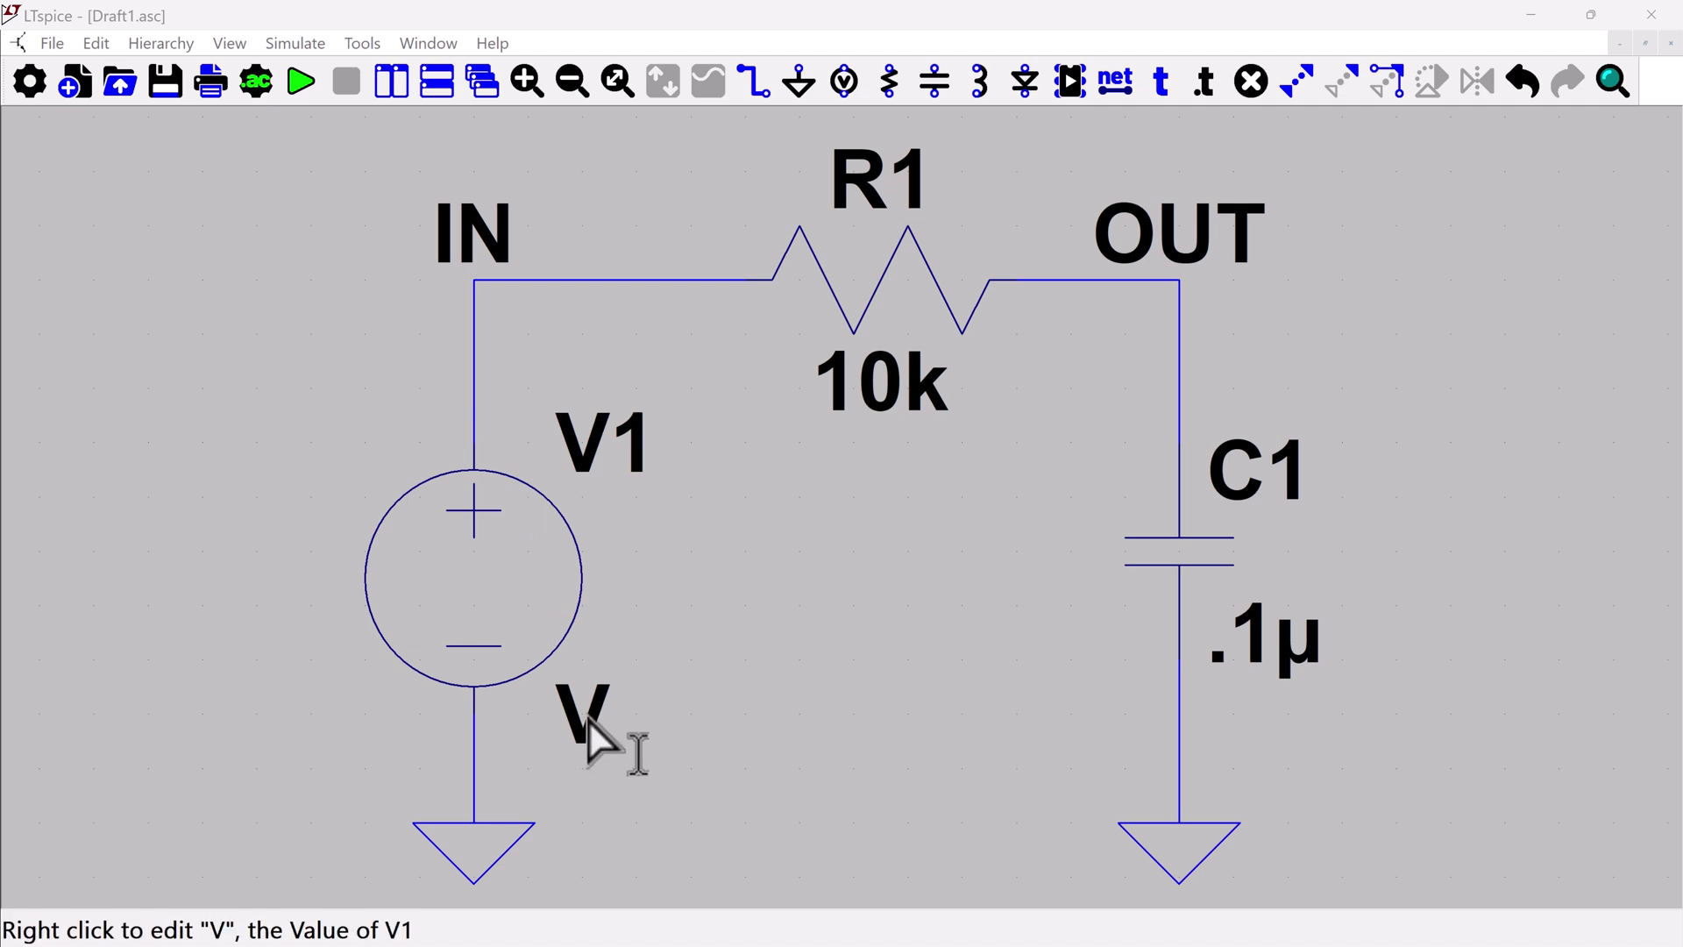
- Open V1's advanced source settings and switch it to the PULSE function
right_click(502, 597)
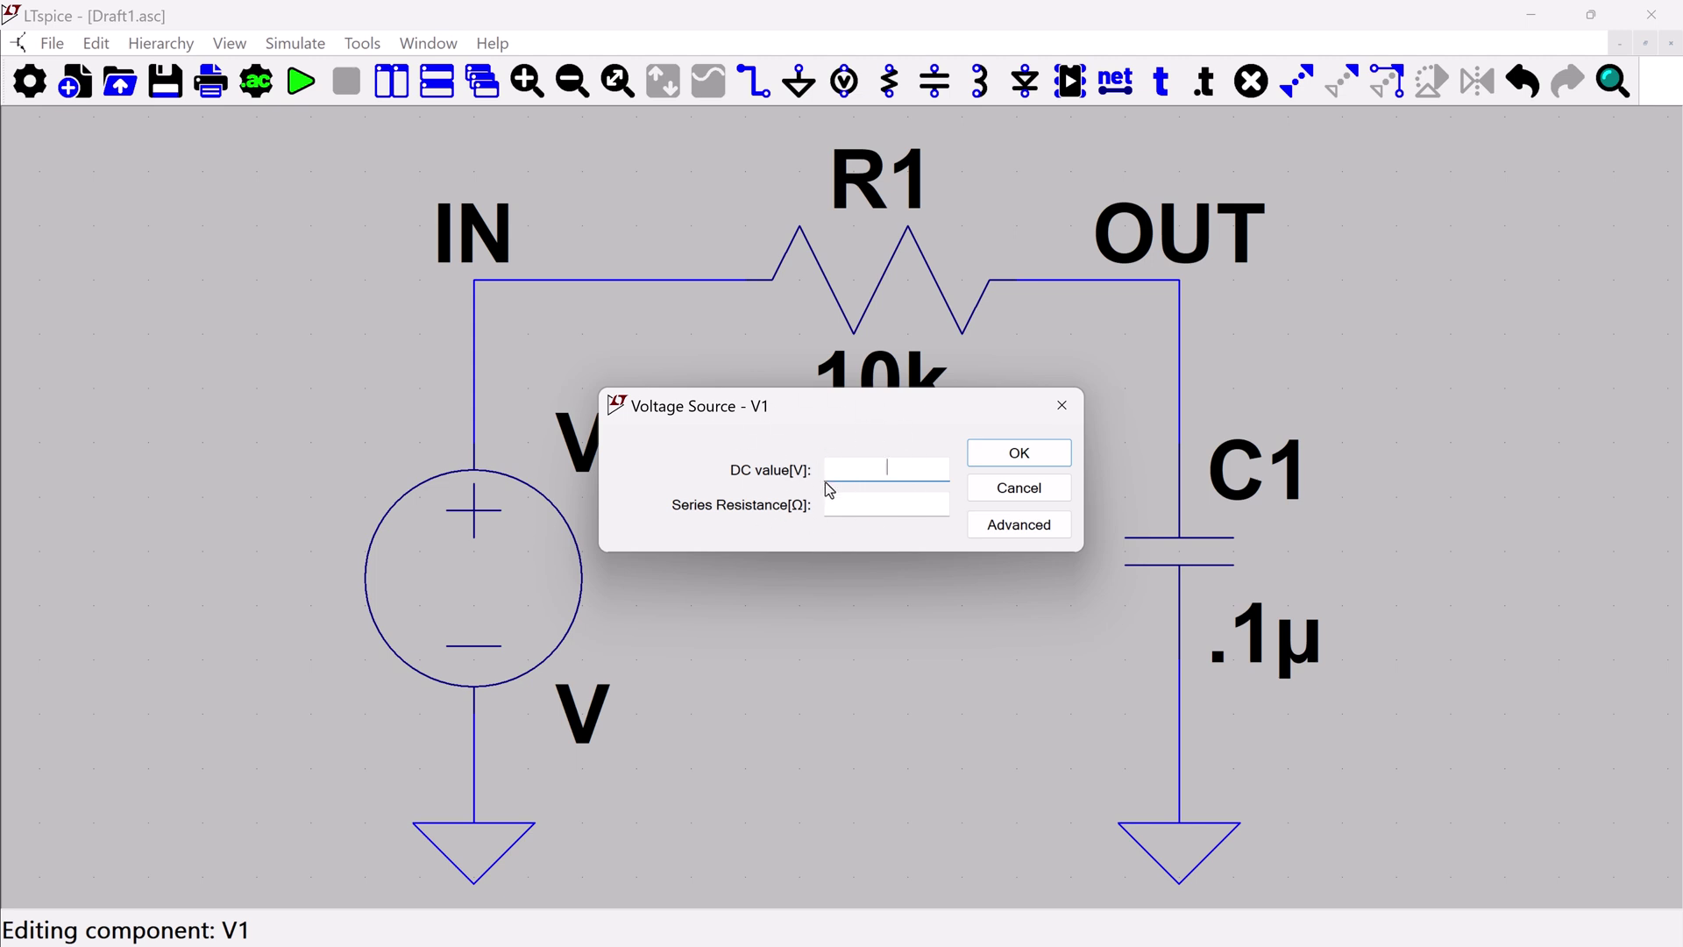
left_click(1019, 528)
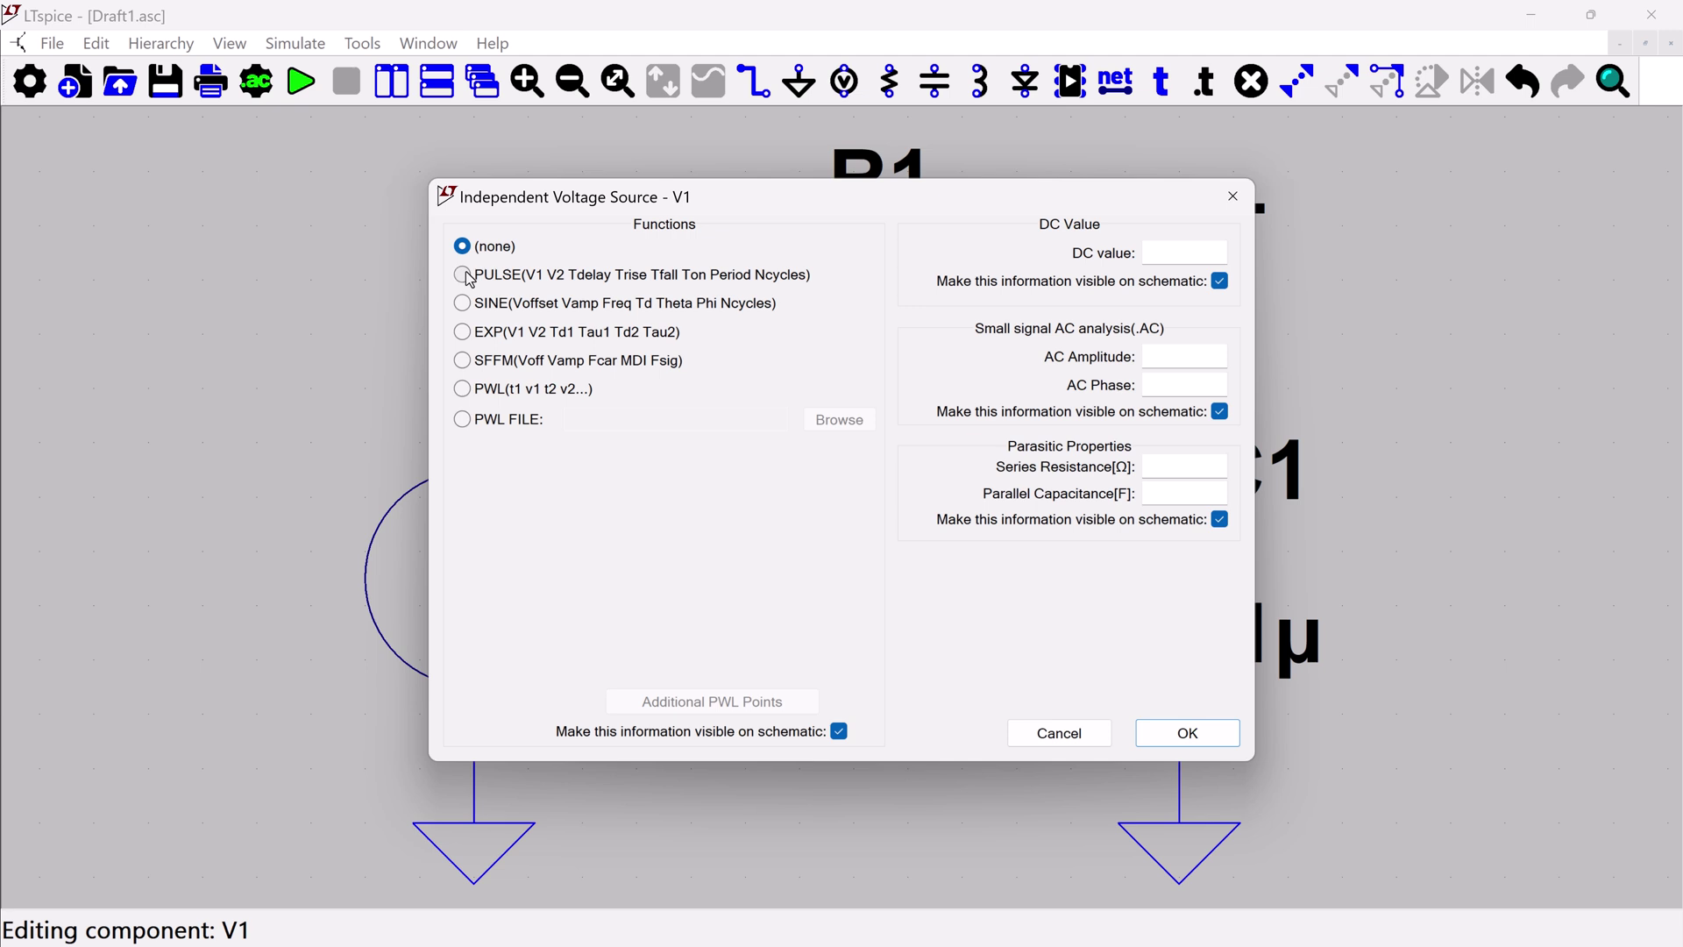
left_click(465, 276)
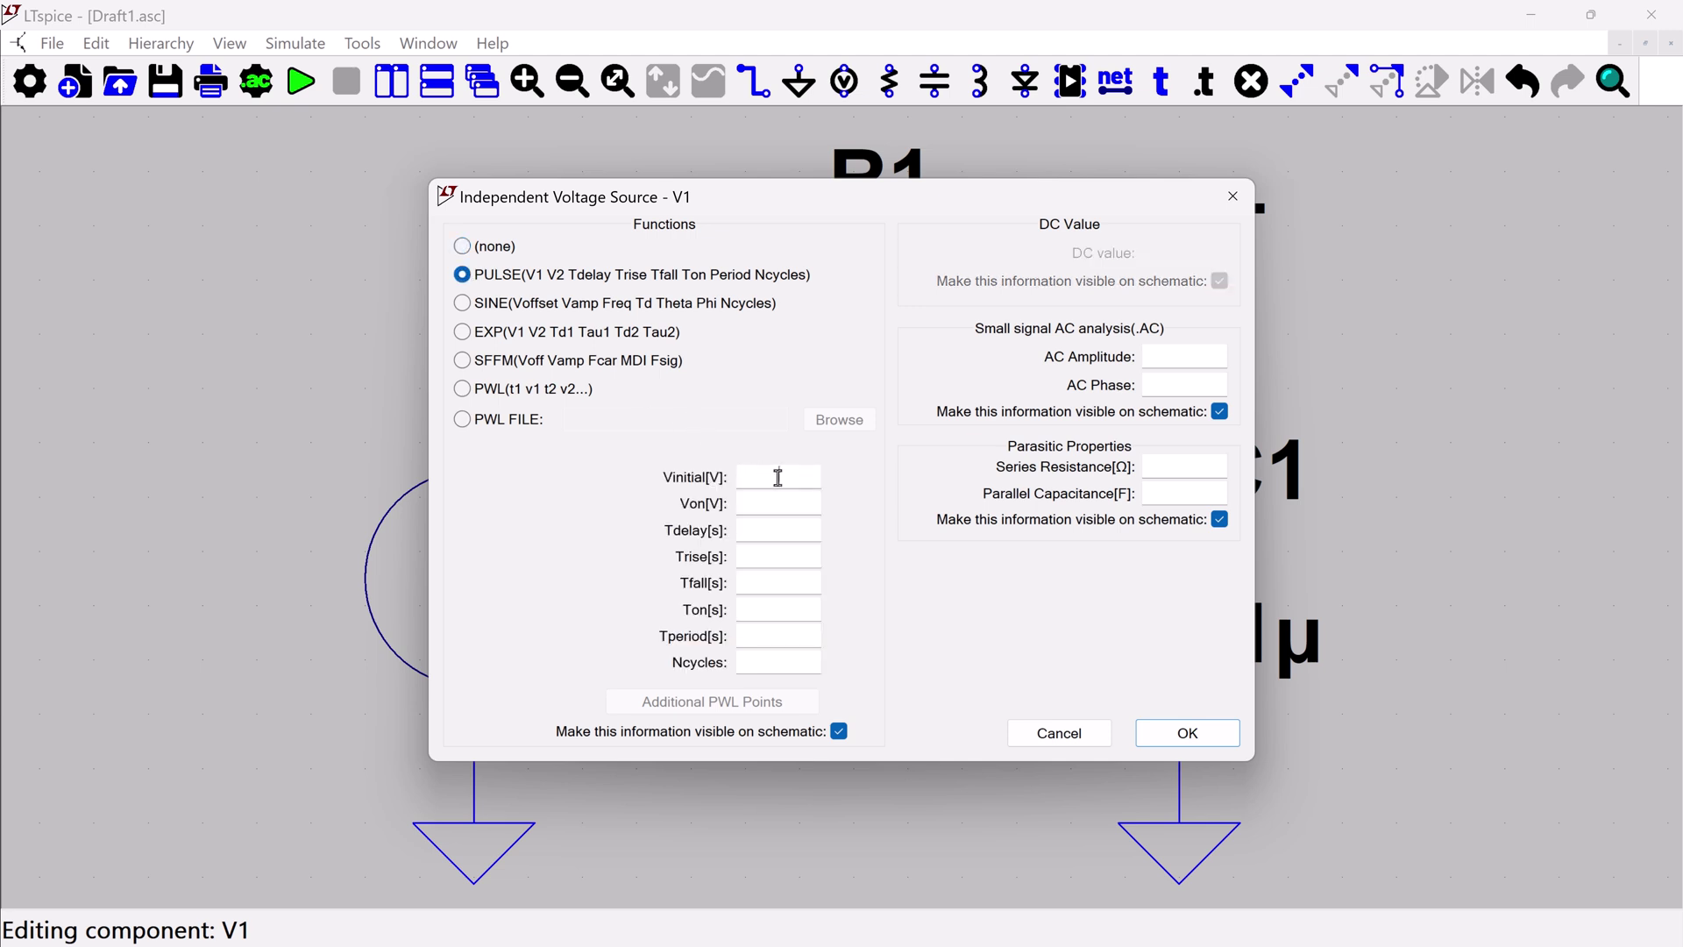
- Enter PULSE Vinitial 0, Von 5 and Tdelay 10m for V1
left_click(778, 478)
type("0")
left_click(790, 500)
type("5")
left_click(793, 529)
type("10m")
- Enter Trise 1u, Tfall 1u, Ton 10m and Tperiod 20m
left_click(784, 555)
type("10")
left_click(775, 579)
type("1u")
left_click(780, 607)
type("10")
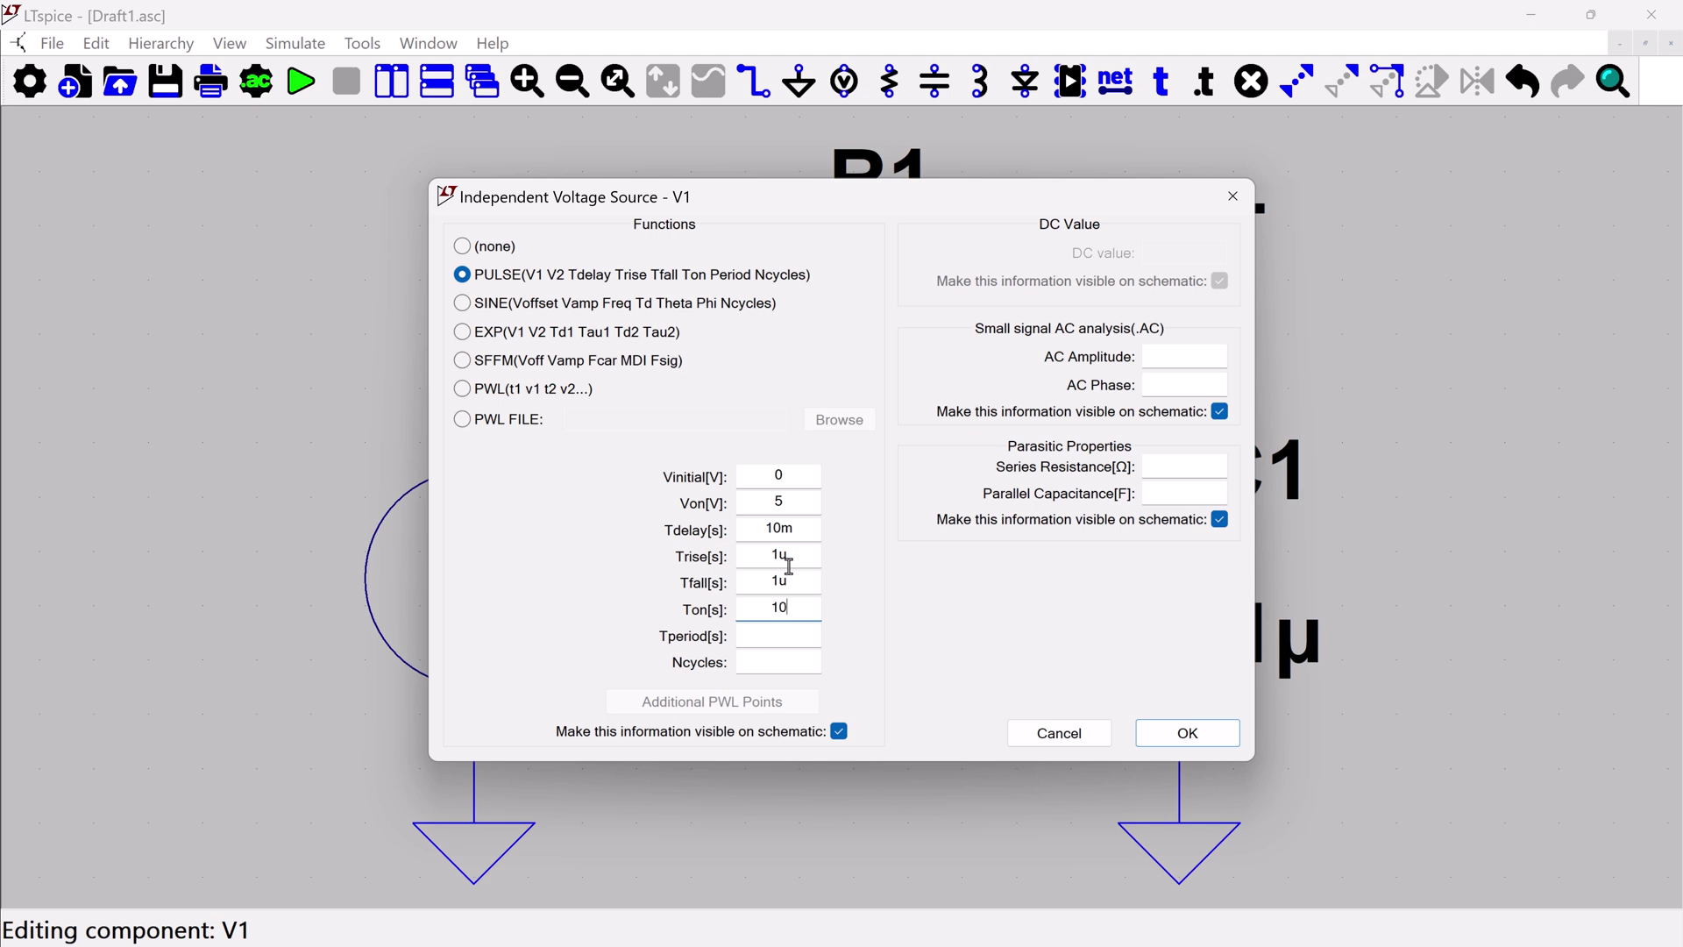
type("m")
left_click(754, 638)
type("2")
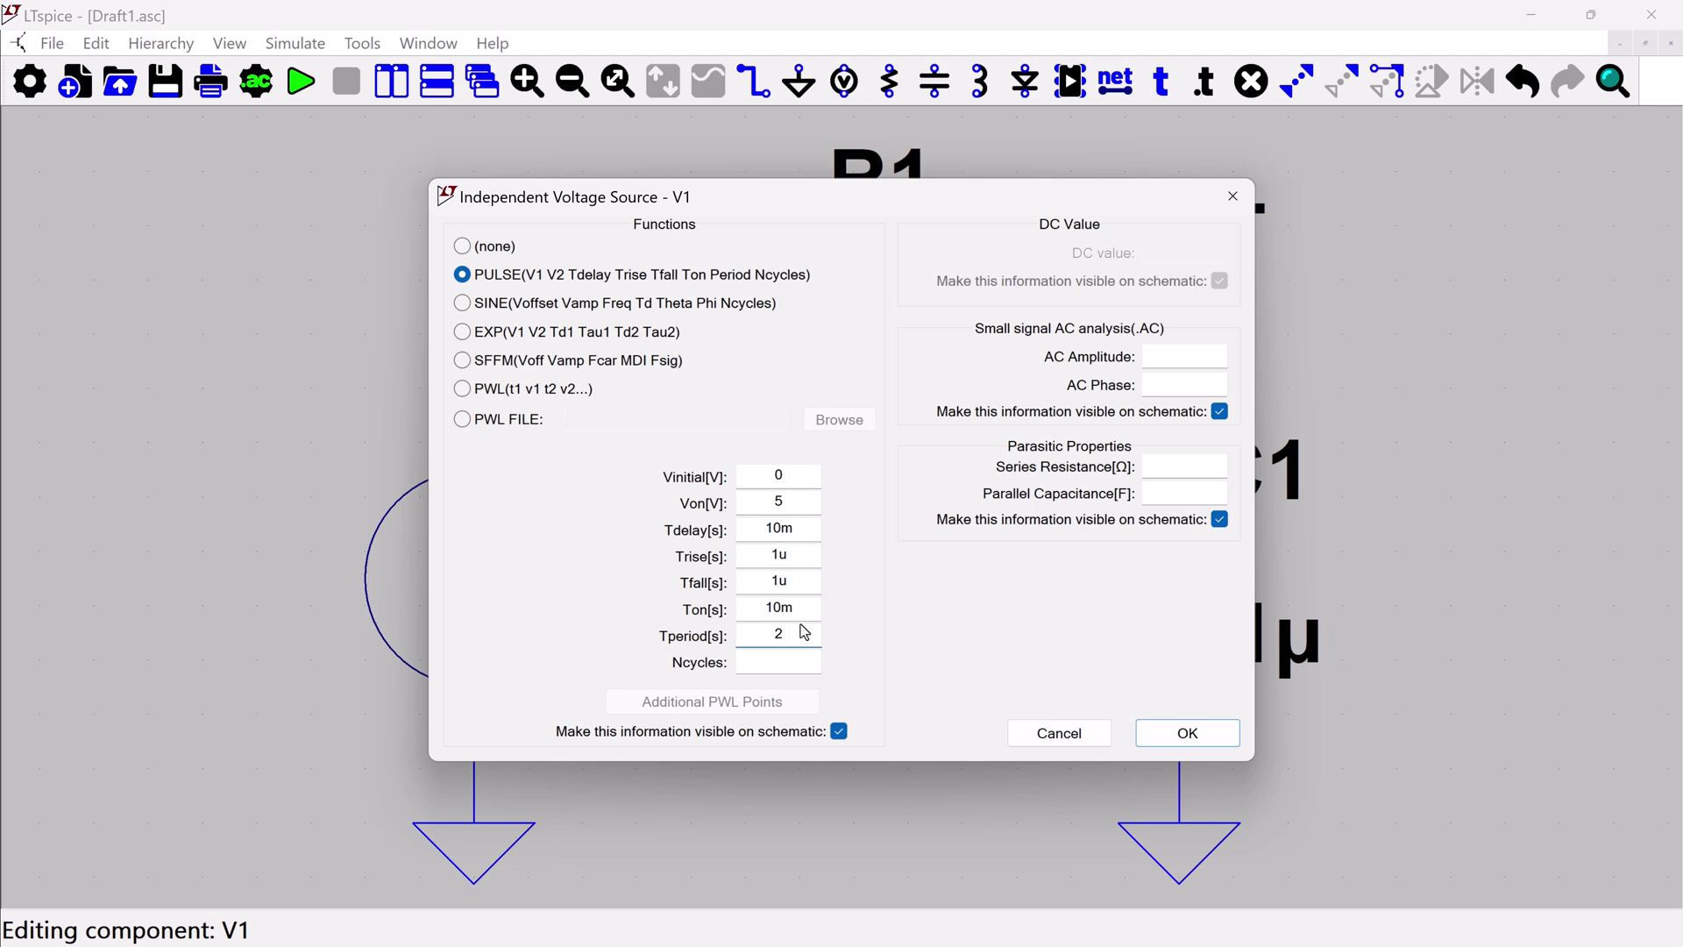
type("0m")
- Apply the PULSE settings, move V1's PULSE label below the source, and zoom to fit
left_click(1189, 735)
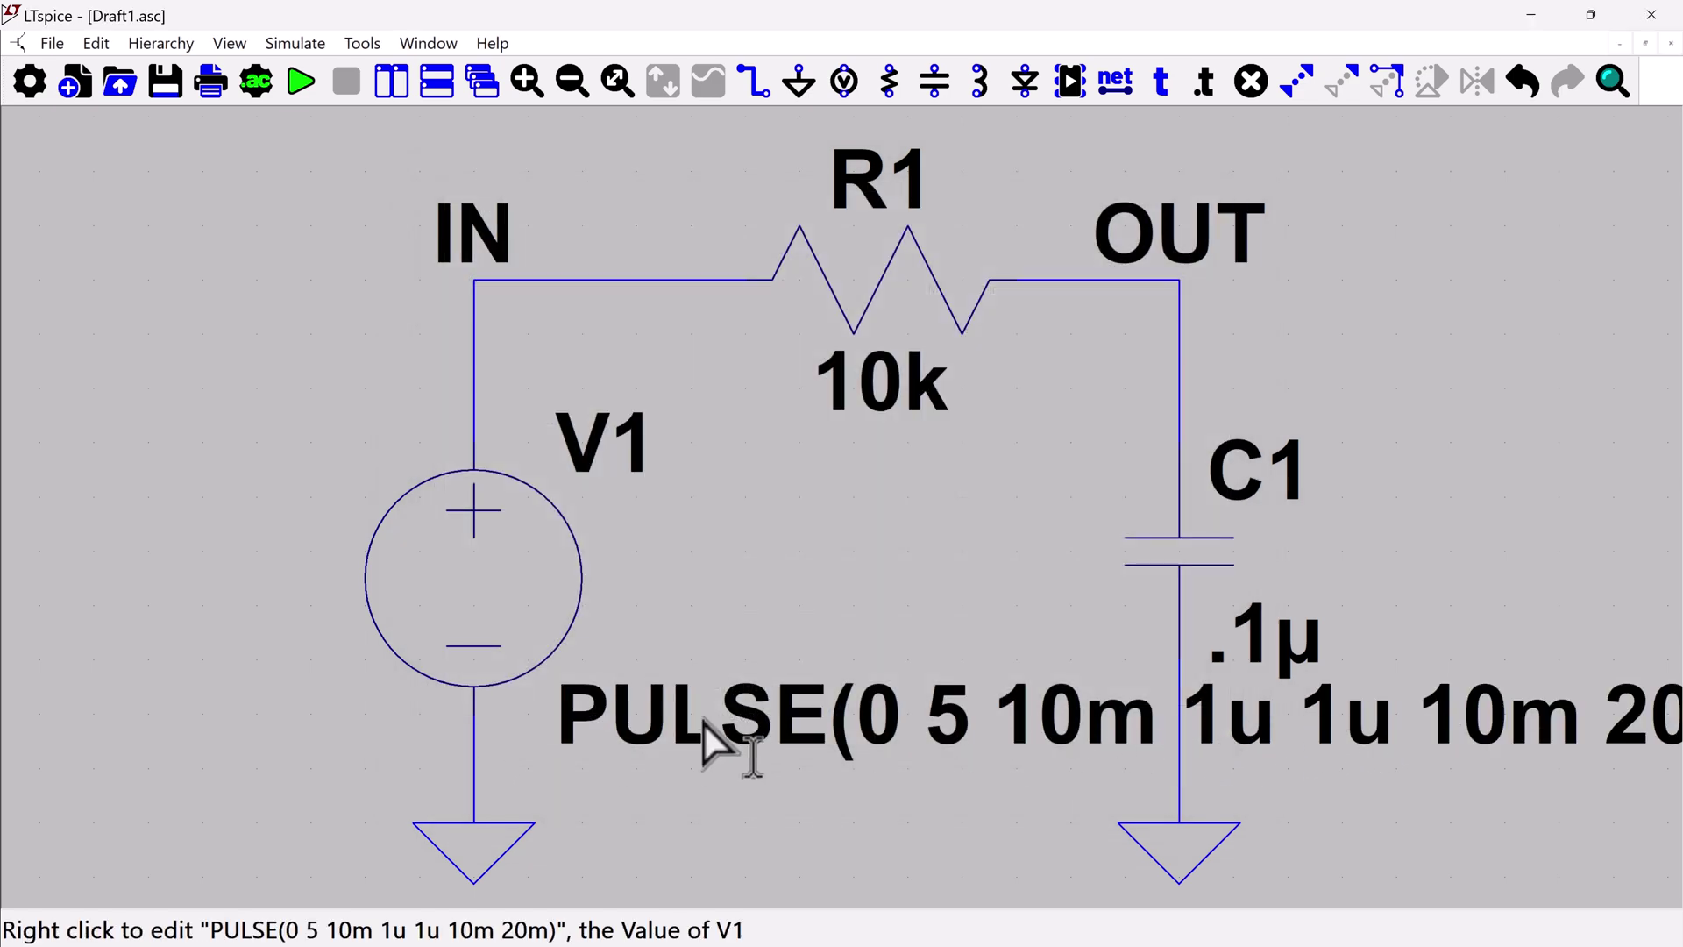
left_click(1252, 81)
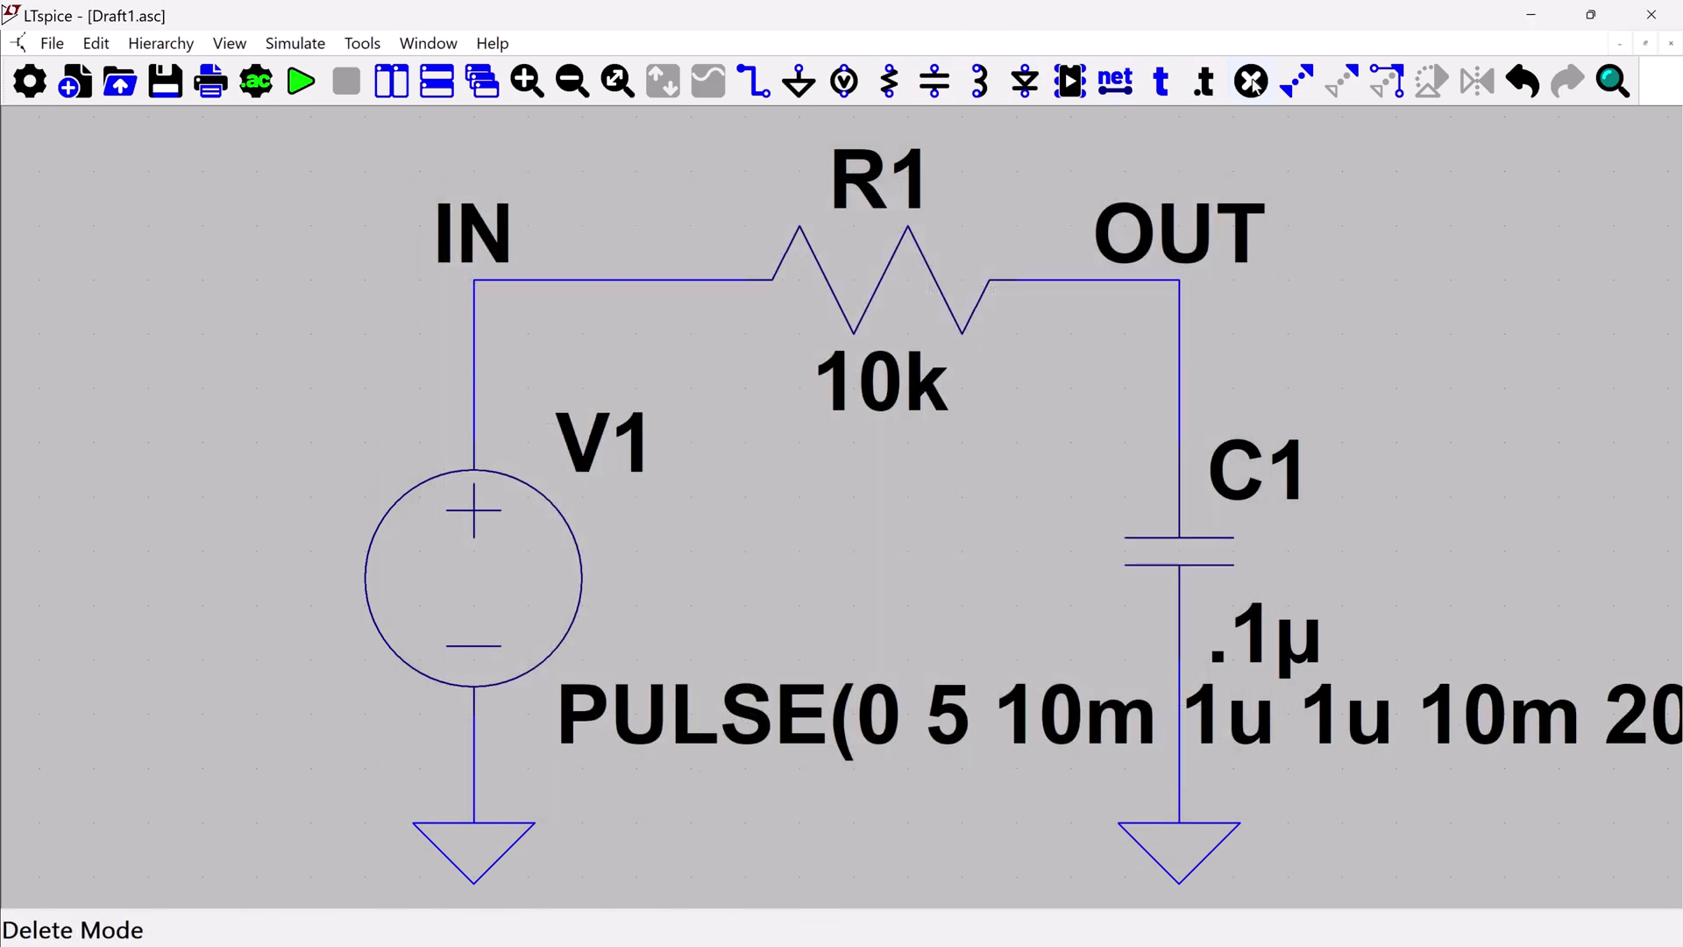
left_click(1348, 85)
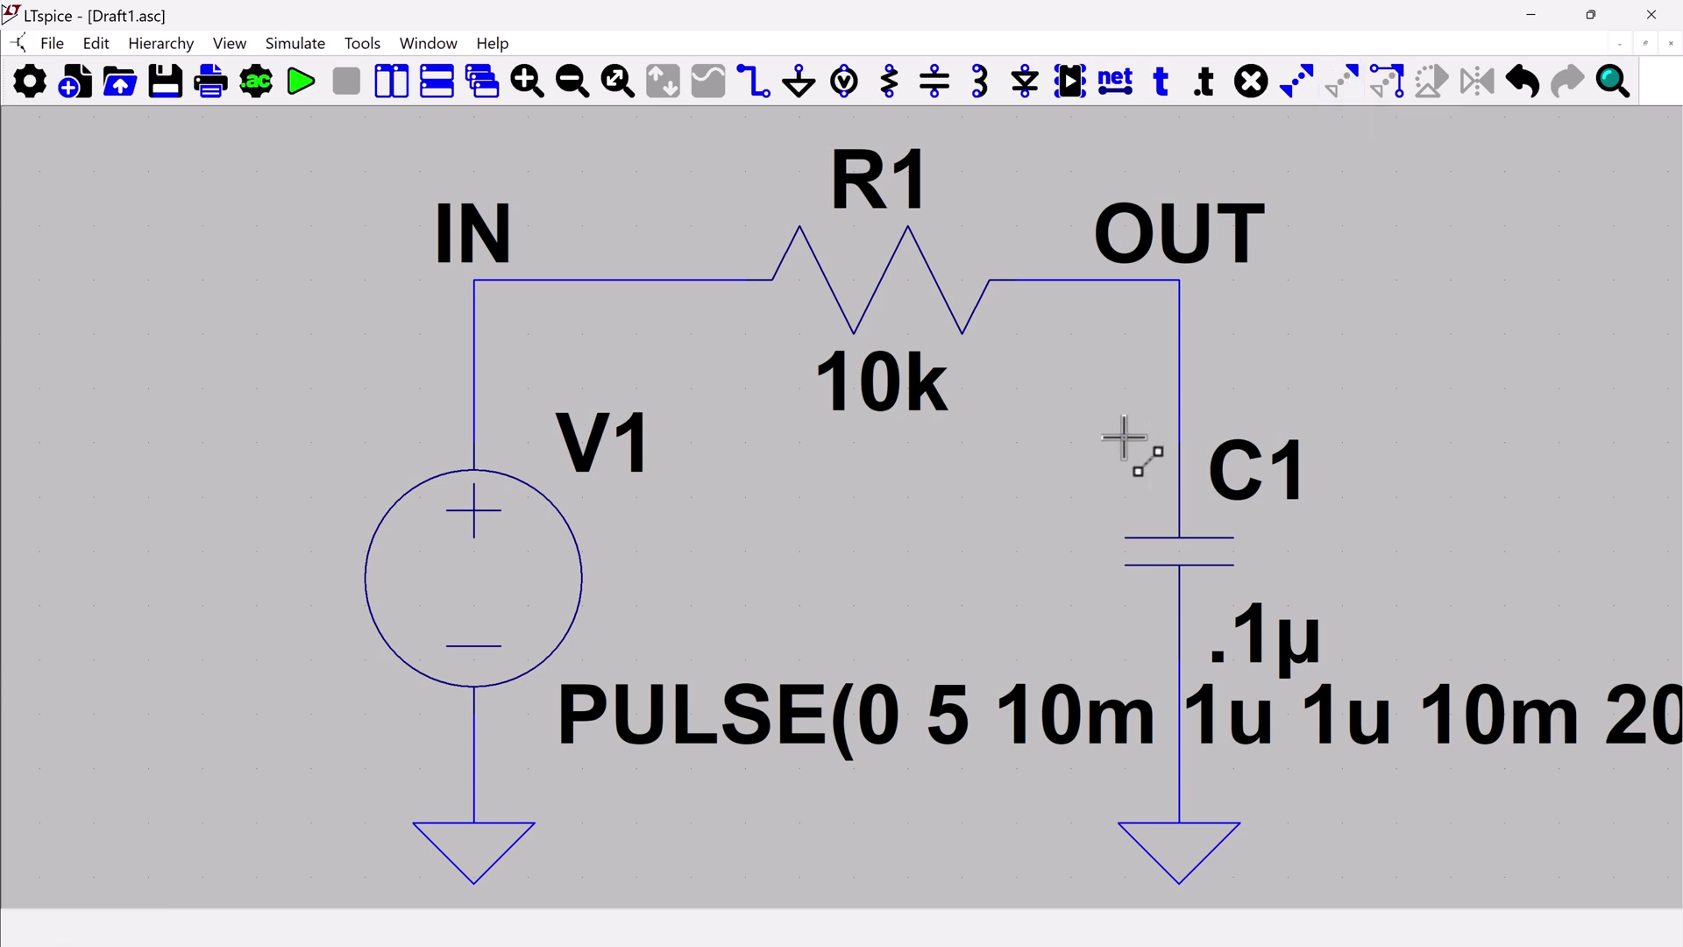
left_click(1081, 740)
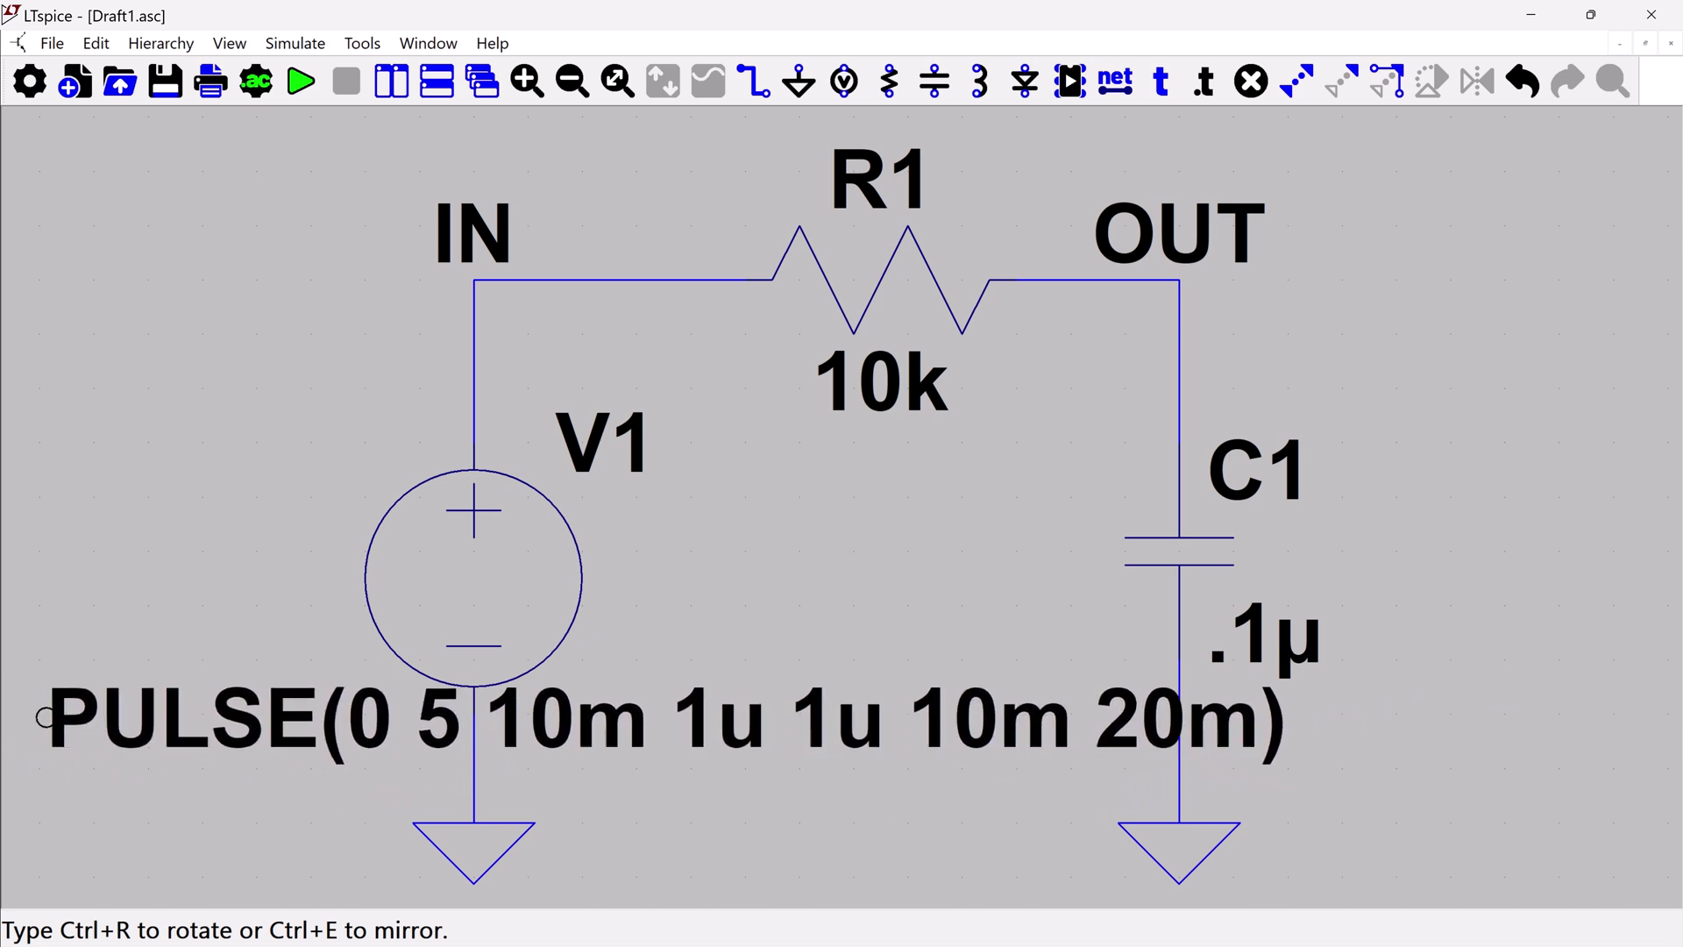
scroll(46, 717, "down", 2)
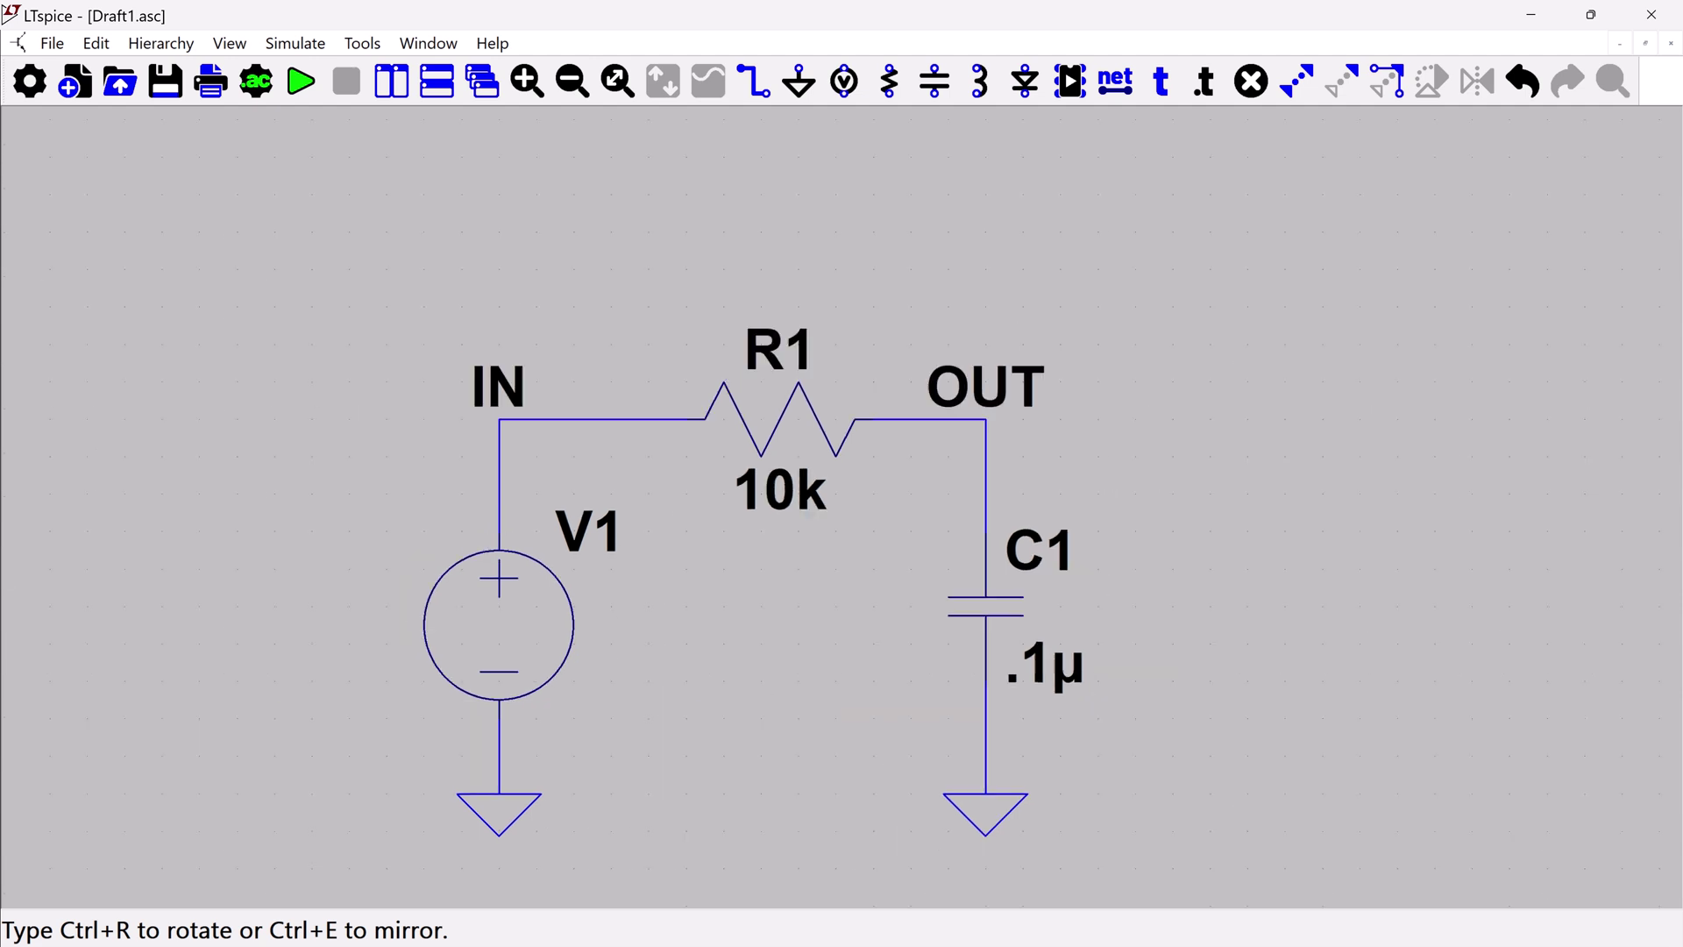
scroll(259, 714, "down", 3)
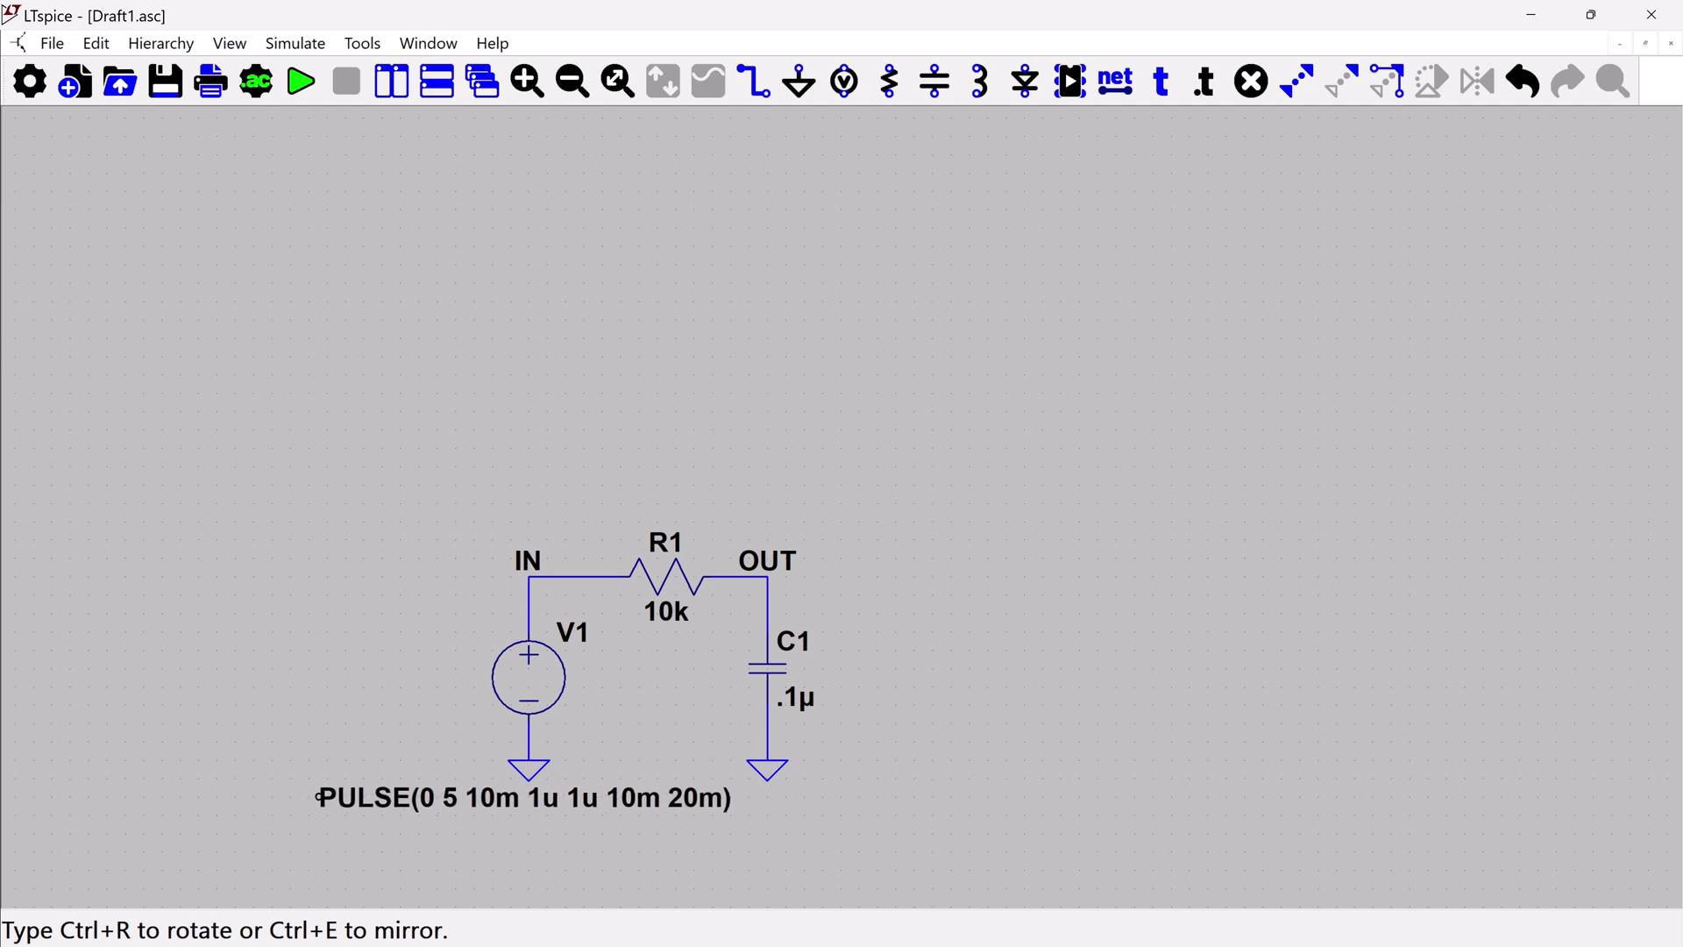
left_click(332, 801)
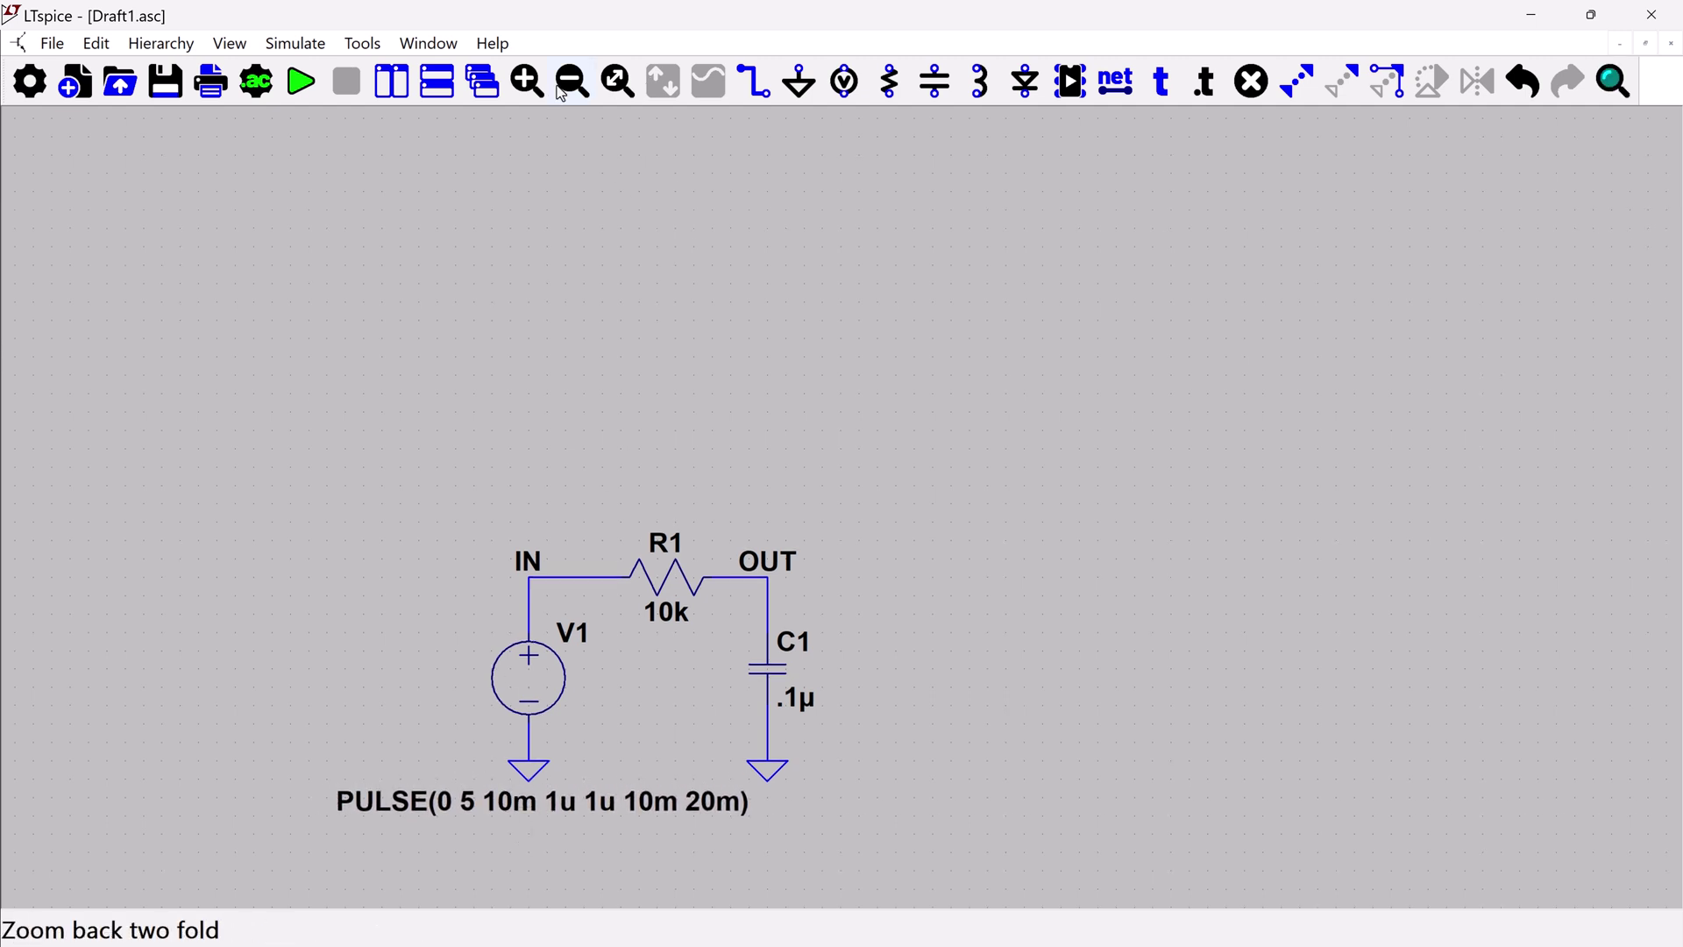
left_click(611, 88)
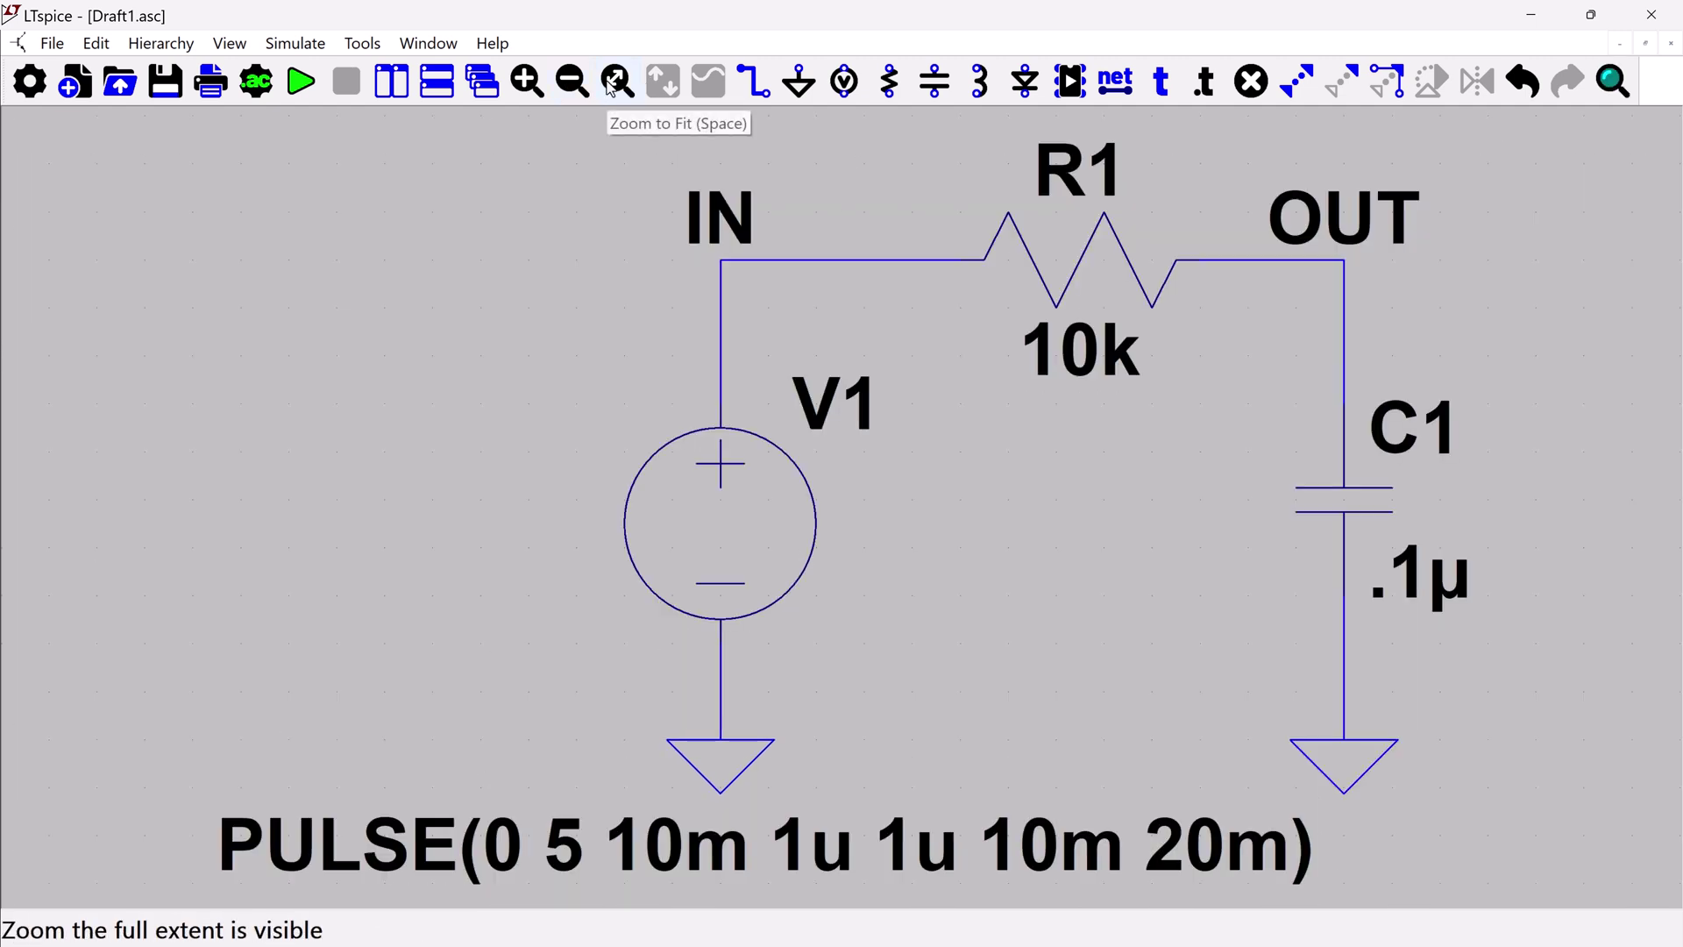
- Add a .tran 60m transient analysis directive to the left of V1
left_click(257, 83)
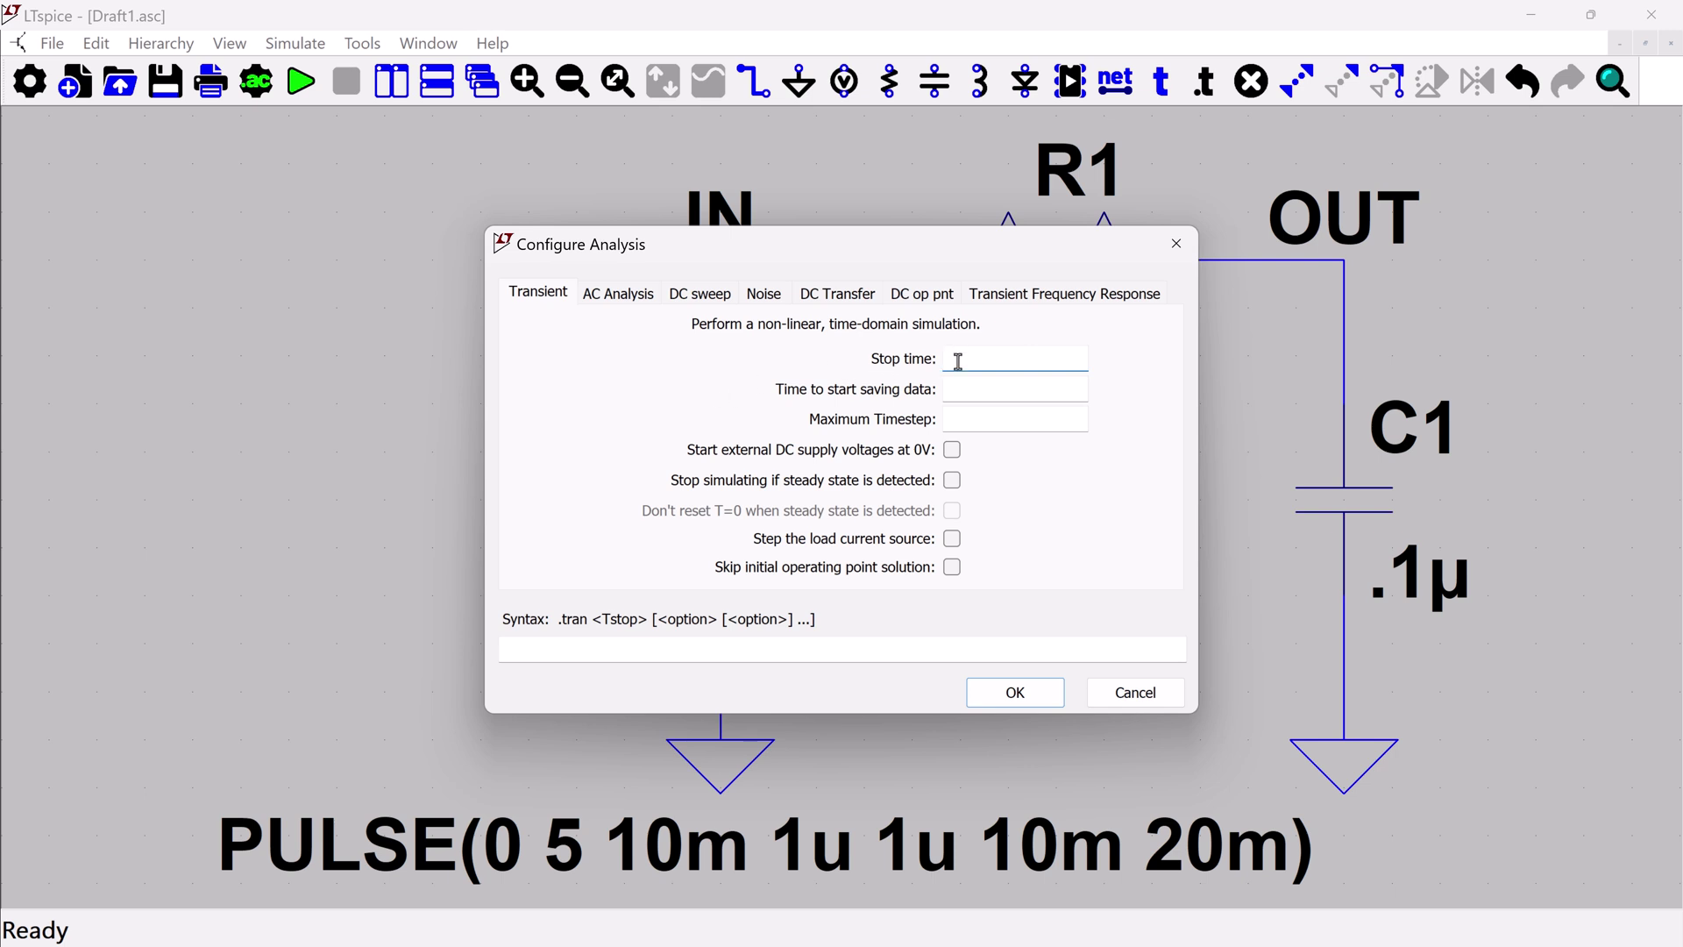
type("60m")
left_click(1003, 689)
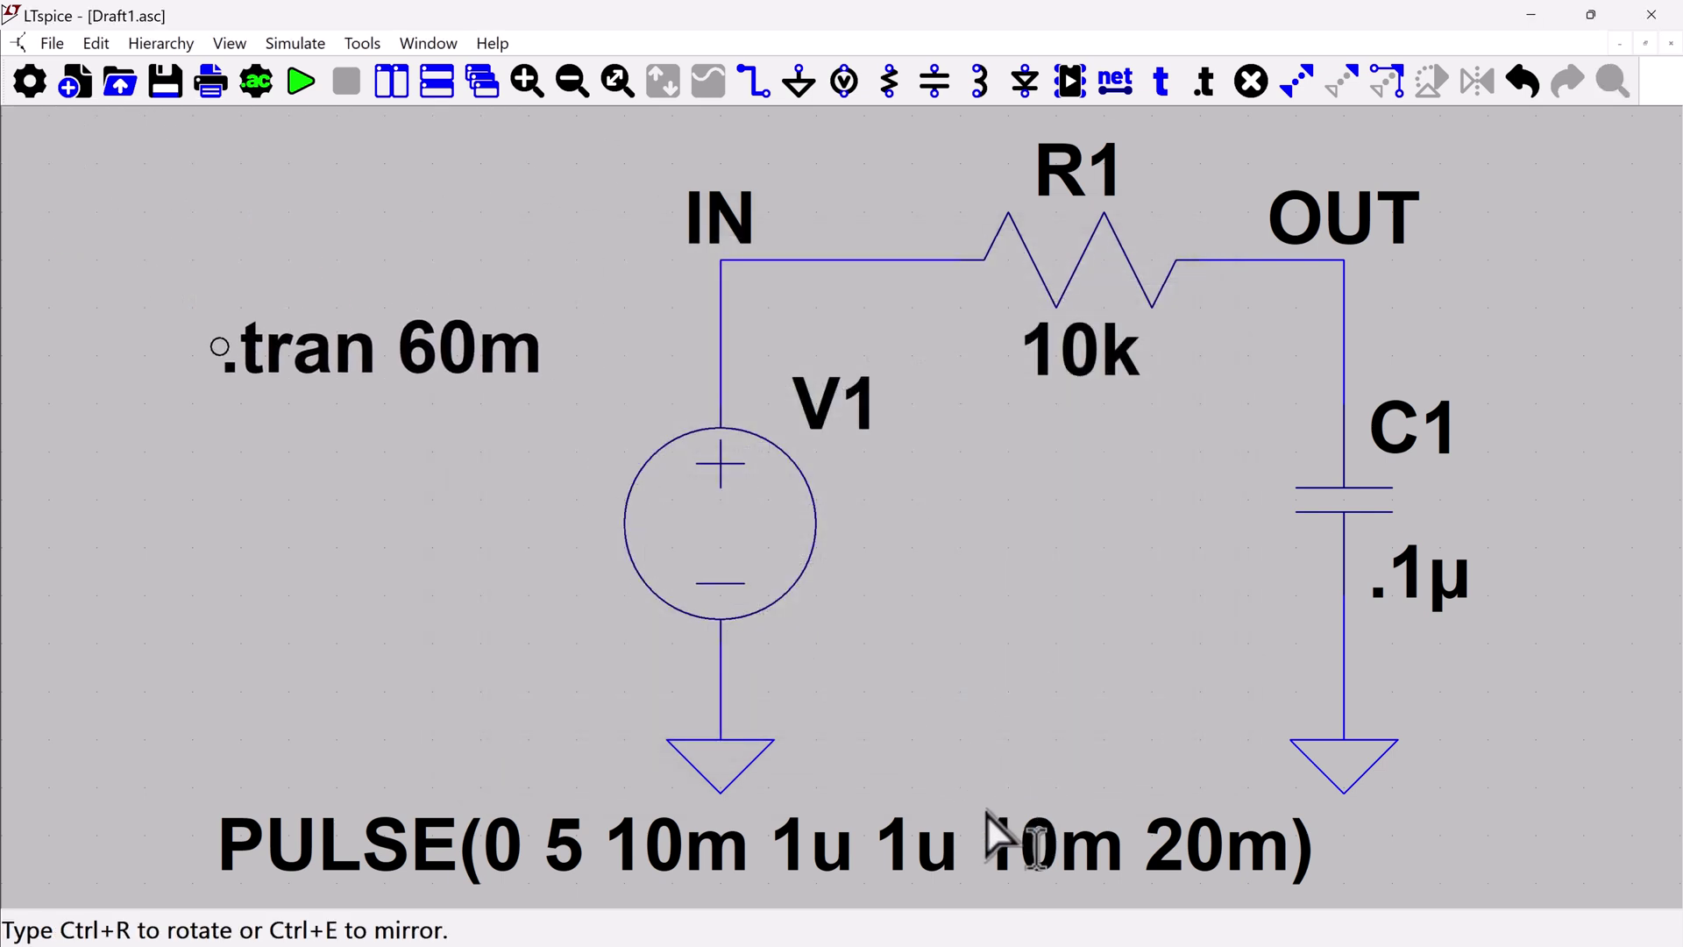
left_click(1065, 799)
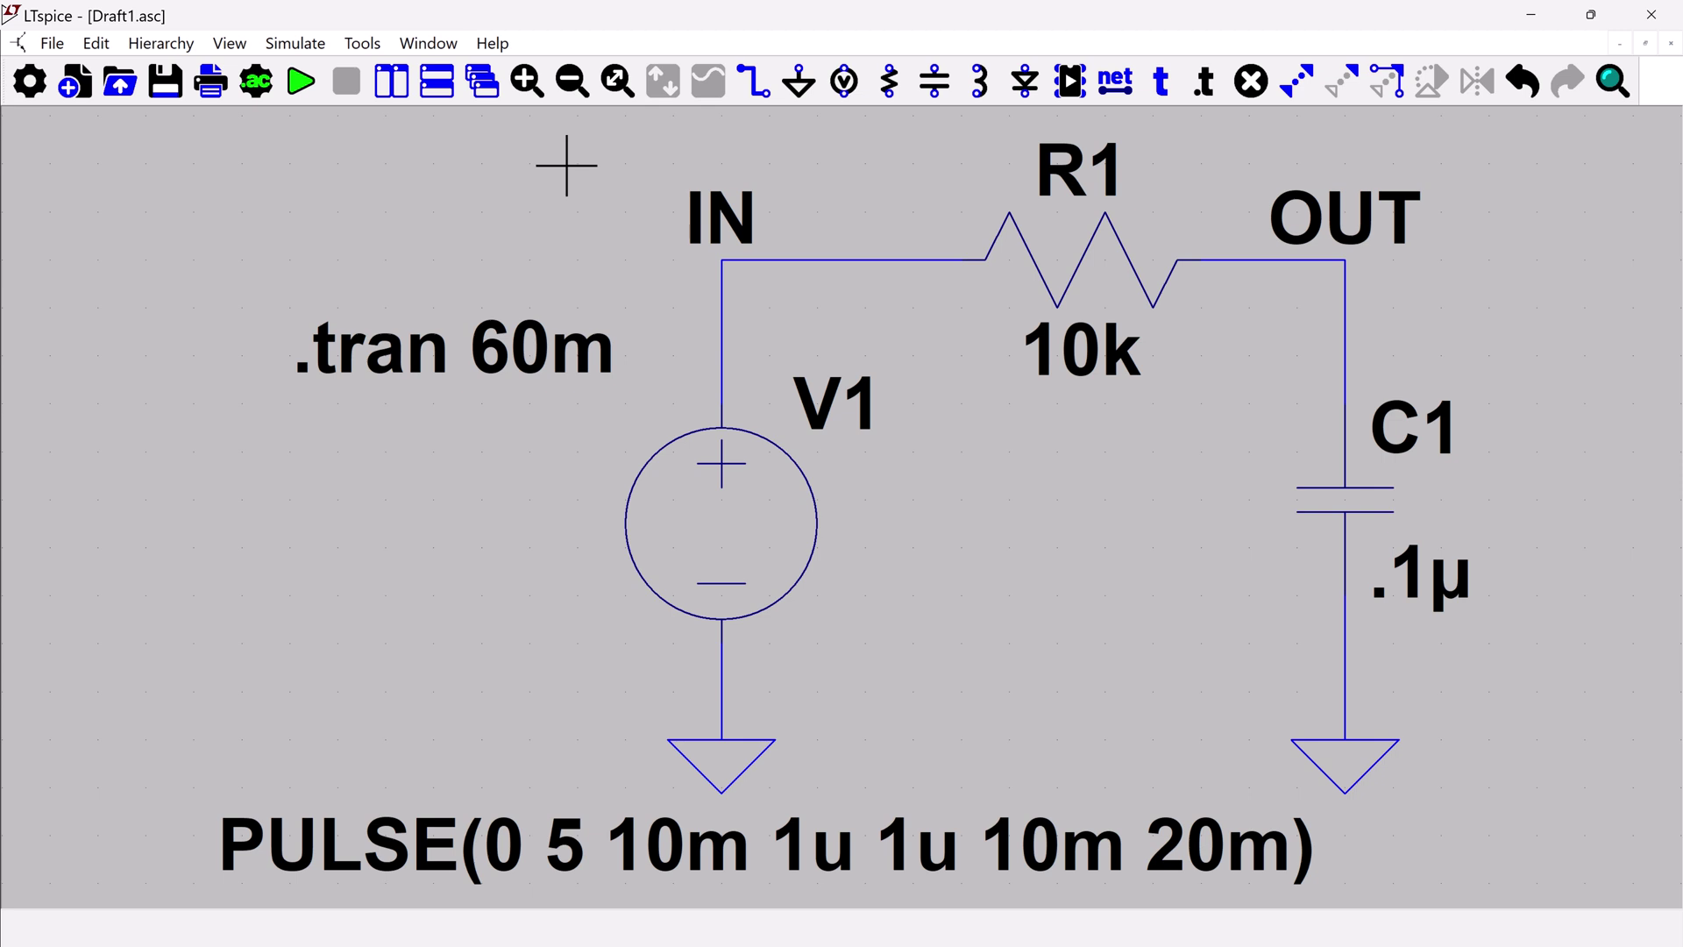
- Run the simulation and tile the schematic and Draft1.raw plot windows side by side
left_click(303, 83)
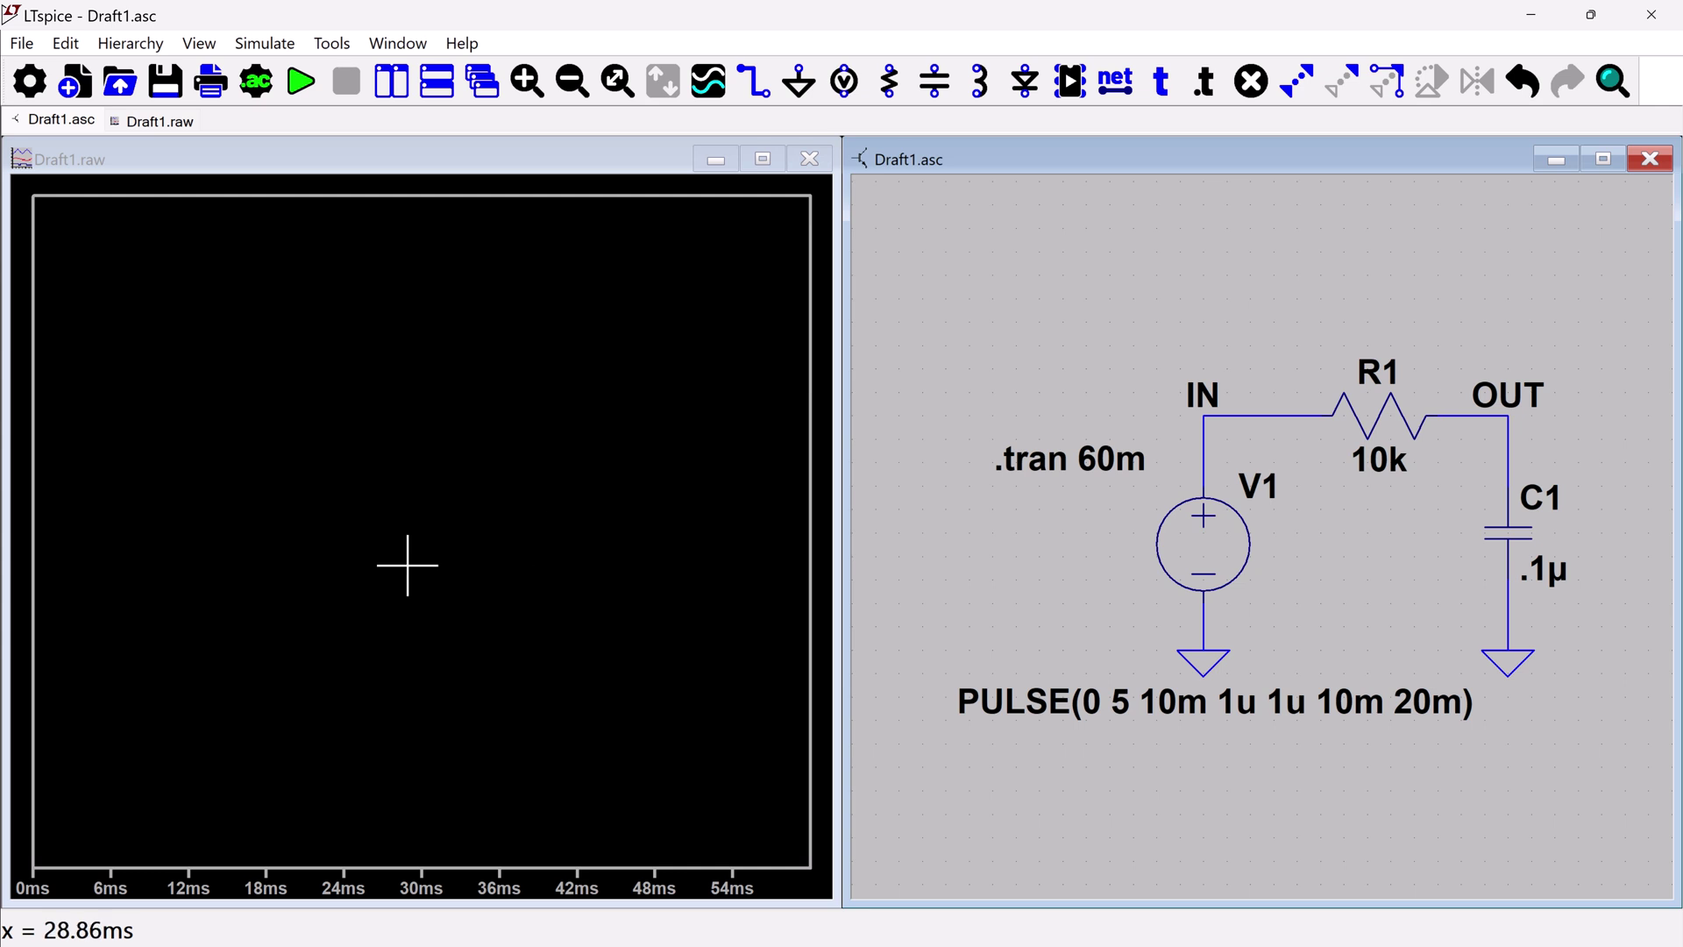
left_click_drag(592, 149, 447, 161)
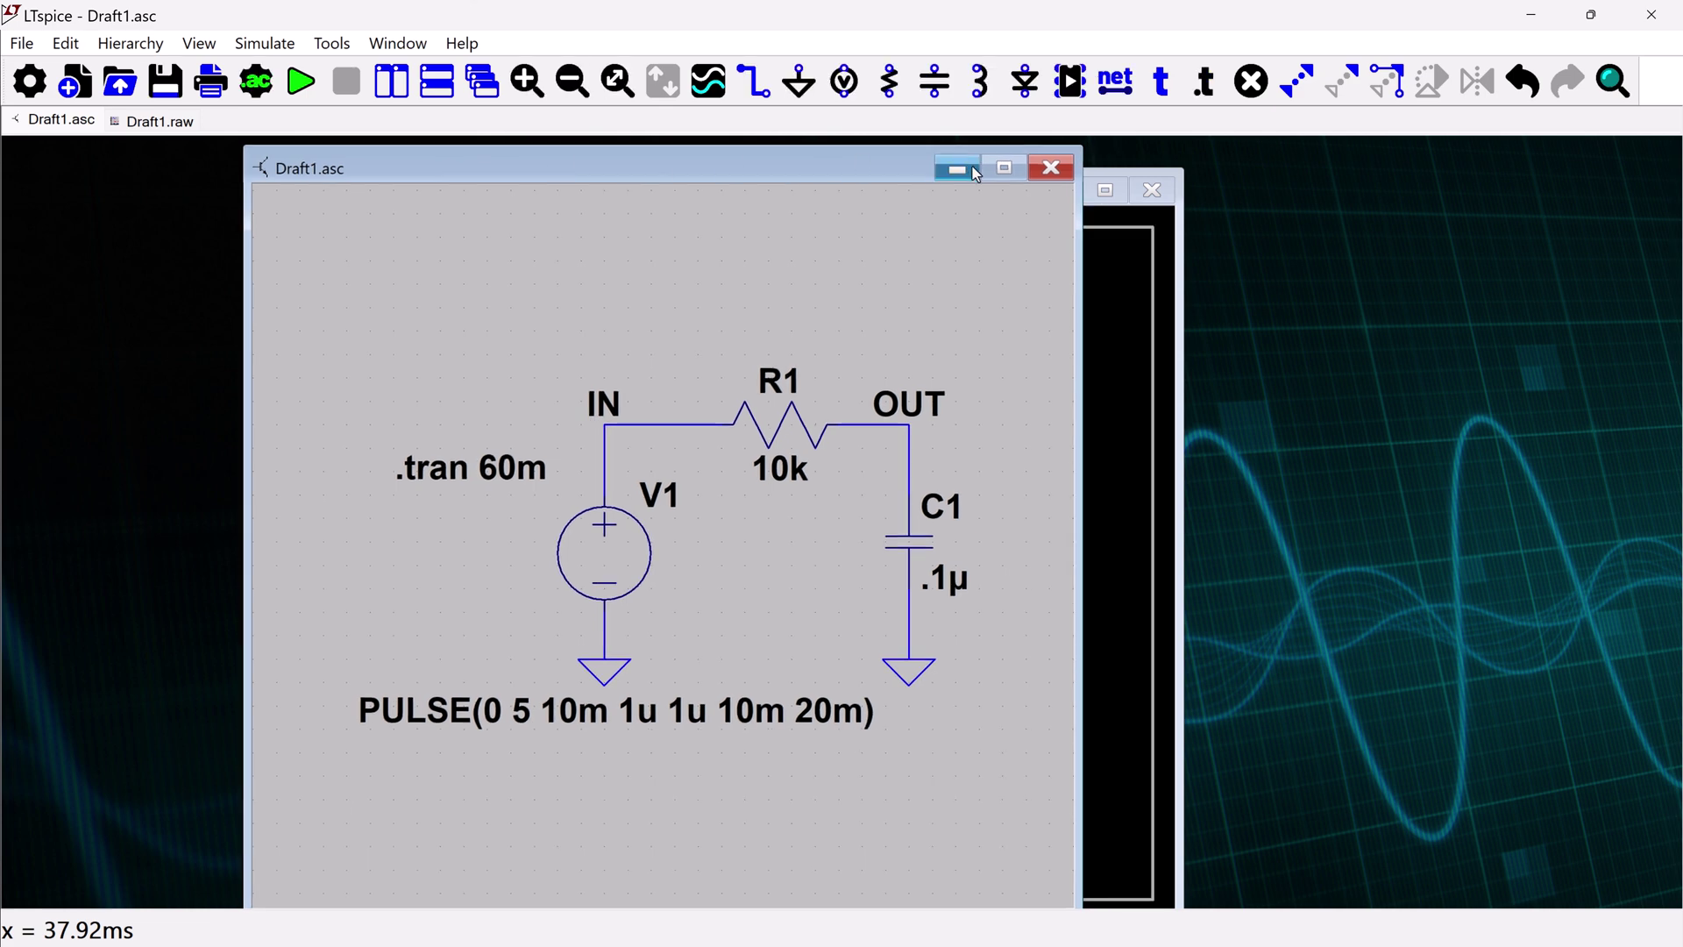
left_click(442, 84)
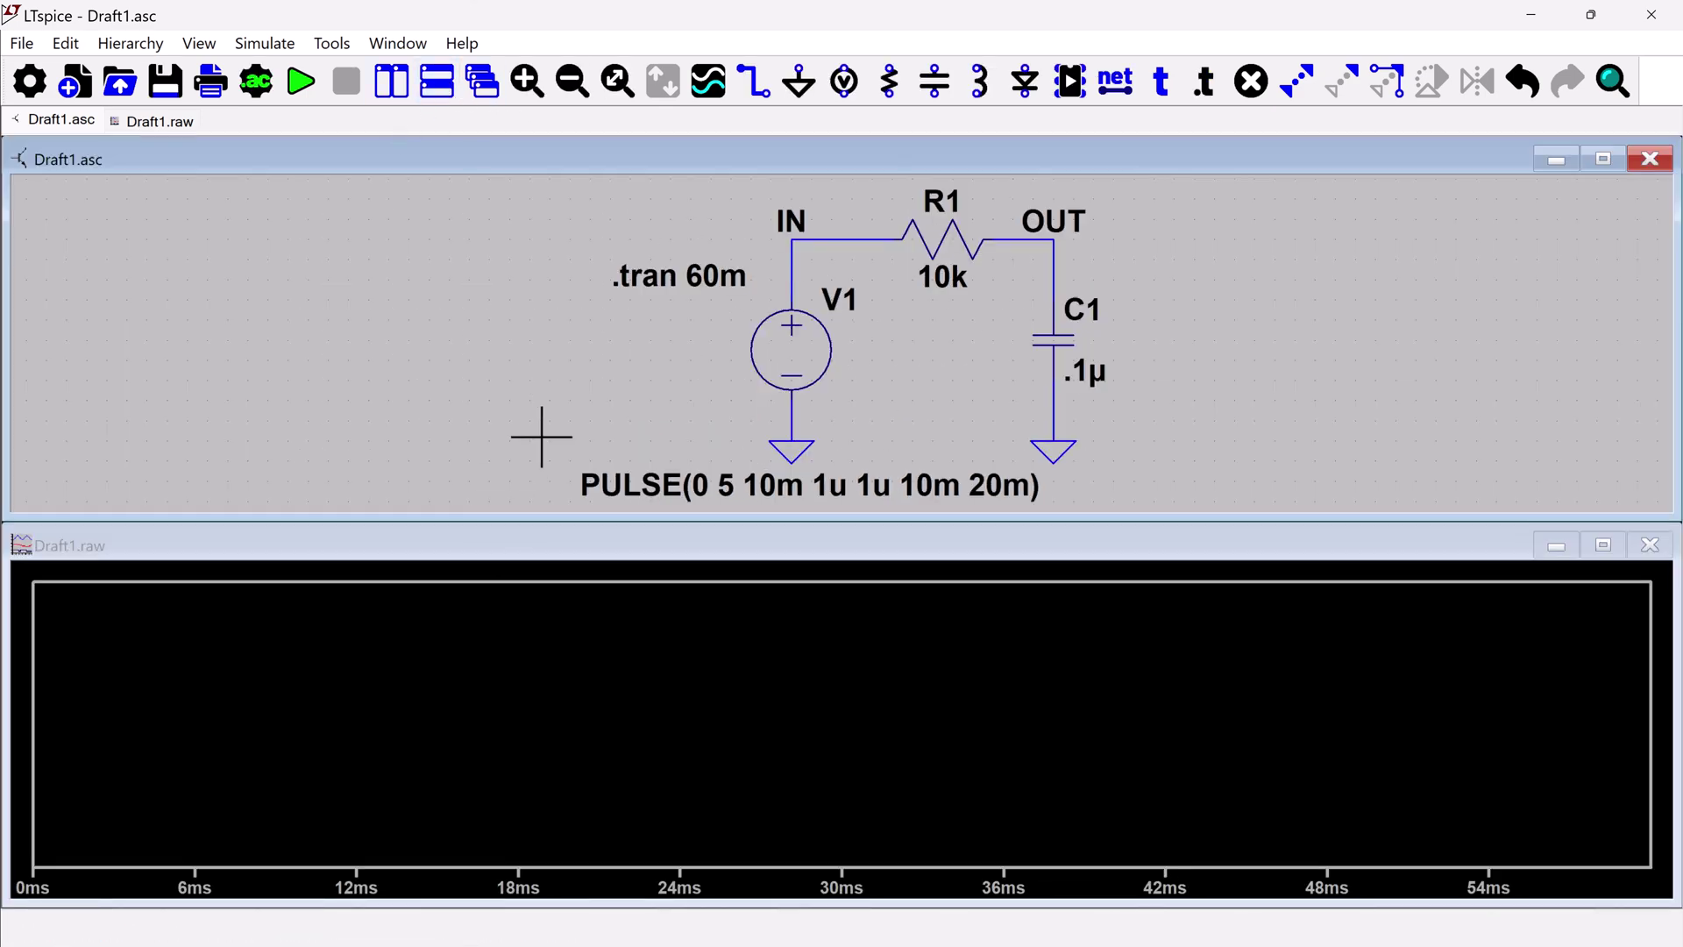
left_click(391, 83)
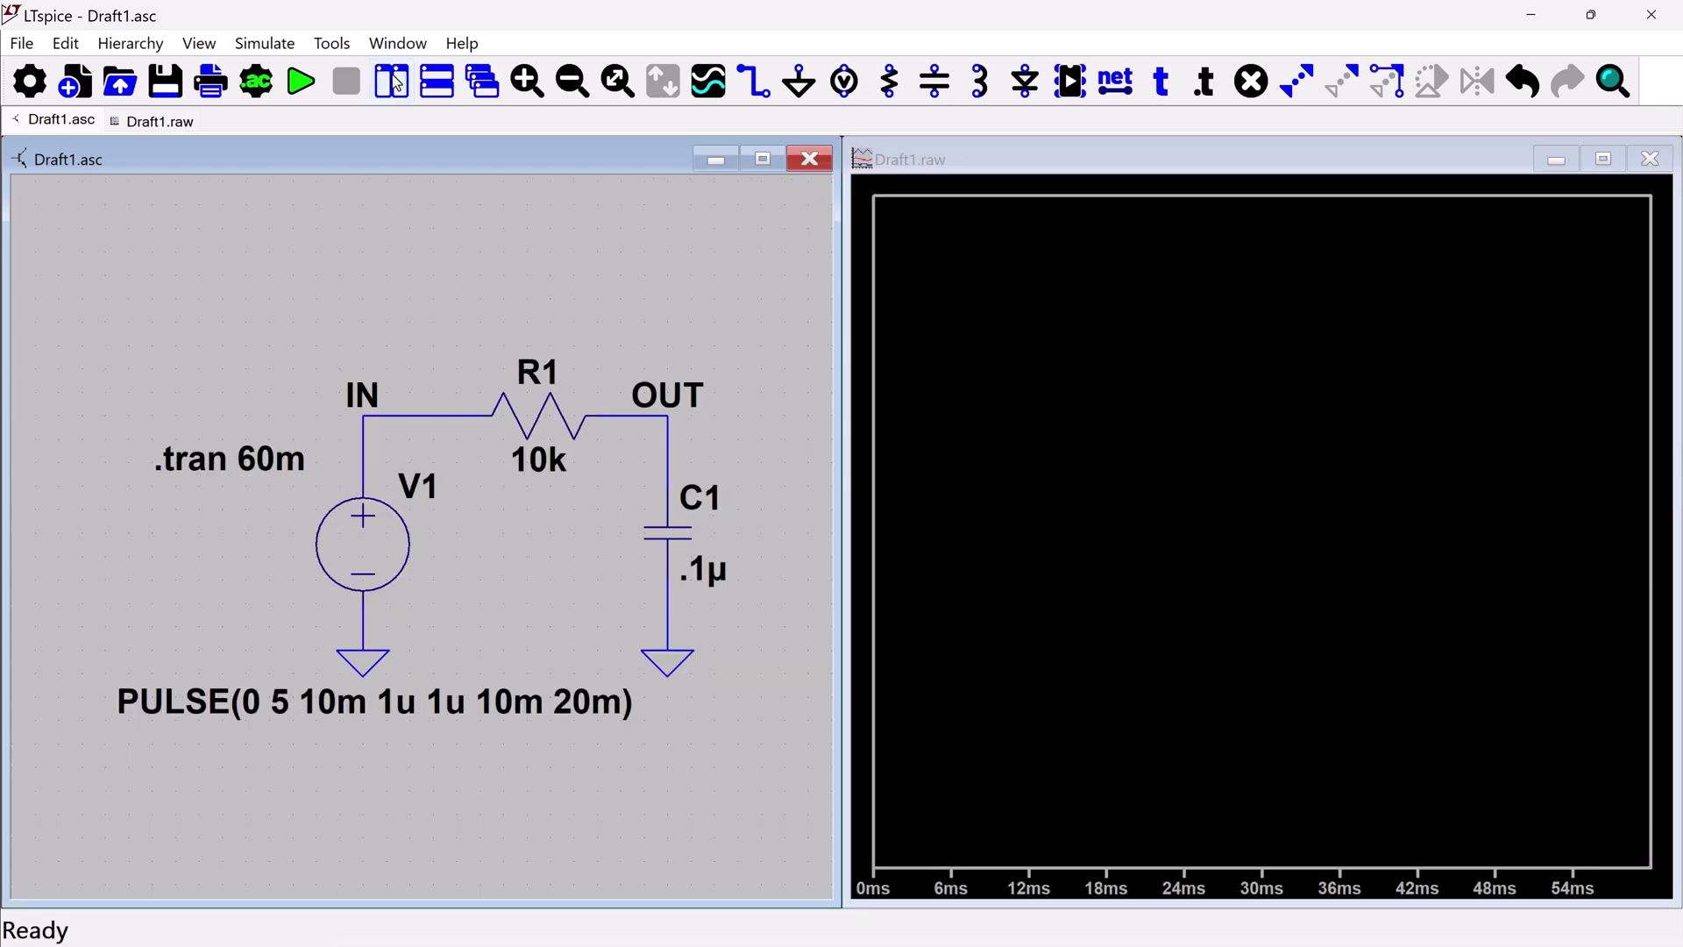
- Probe the IN net to plot V(in), then review V1's pulse settings without changes
left_click(383, 412)
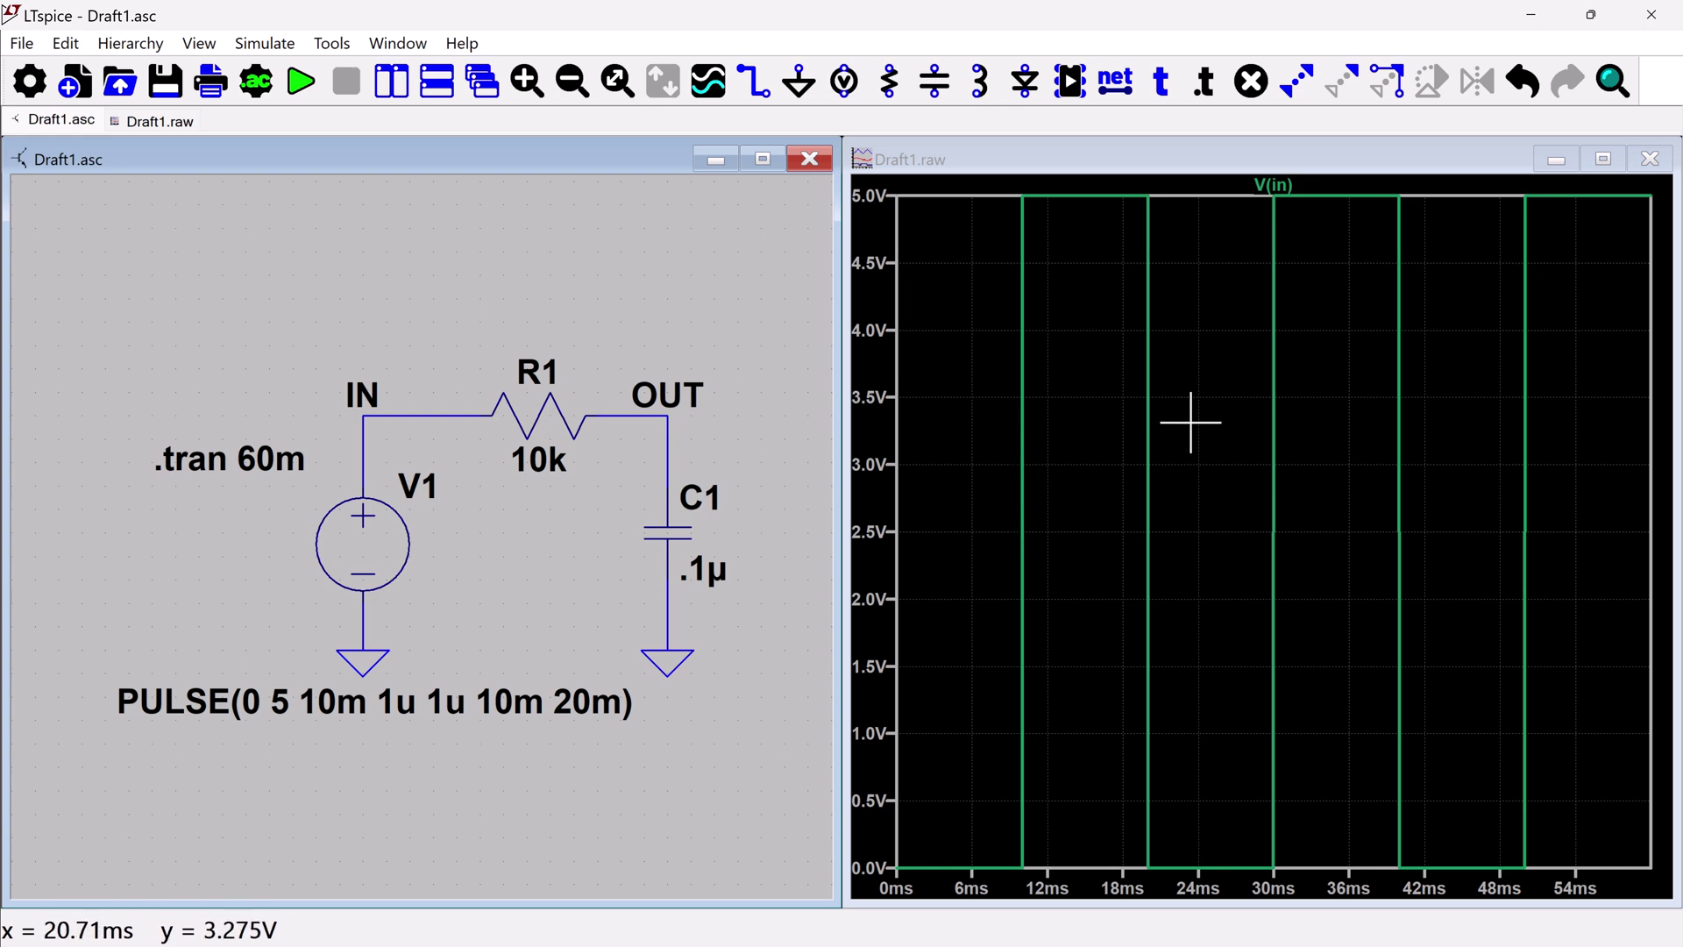
right_click(381, 539)
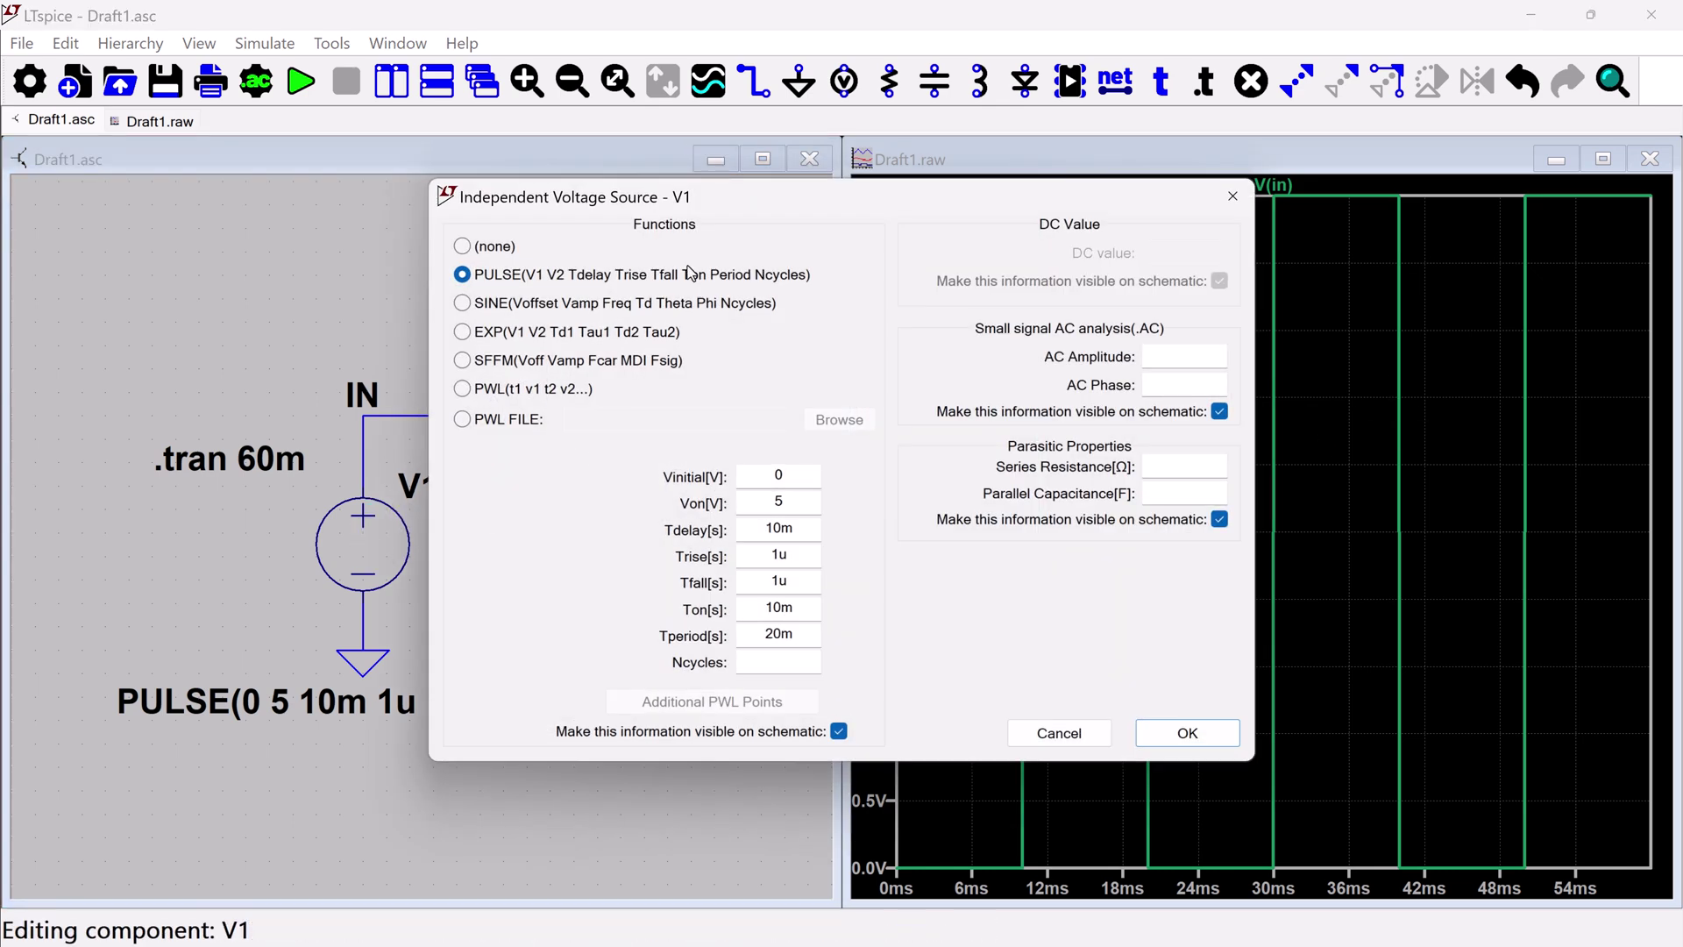
left_click_drag(768, 198, 380, 241)
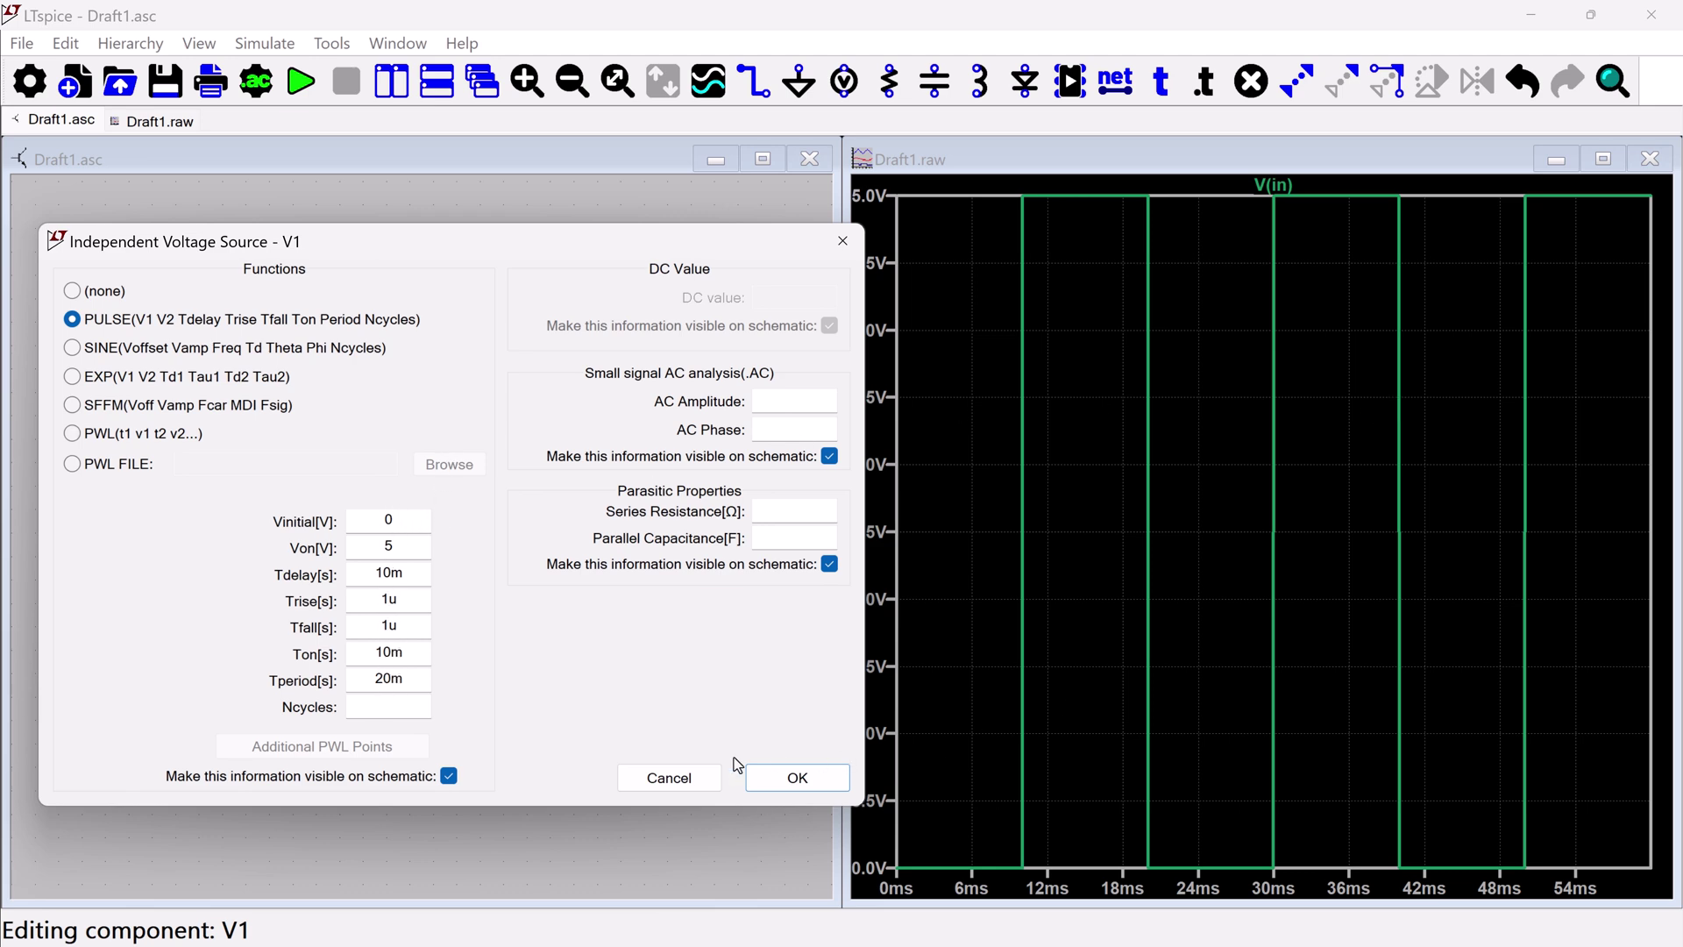
left_click(671, 777)
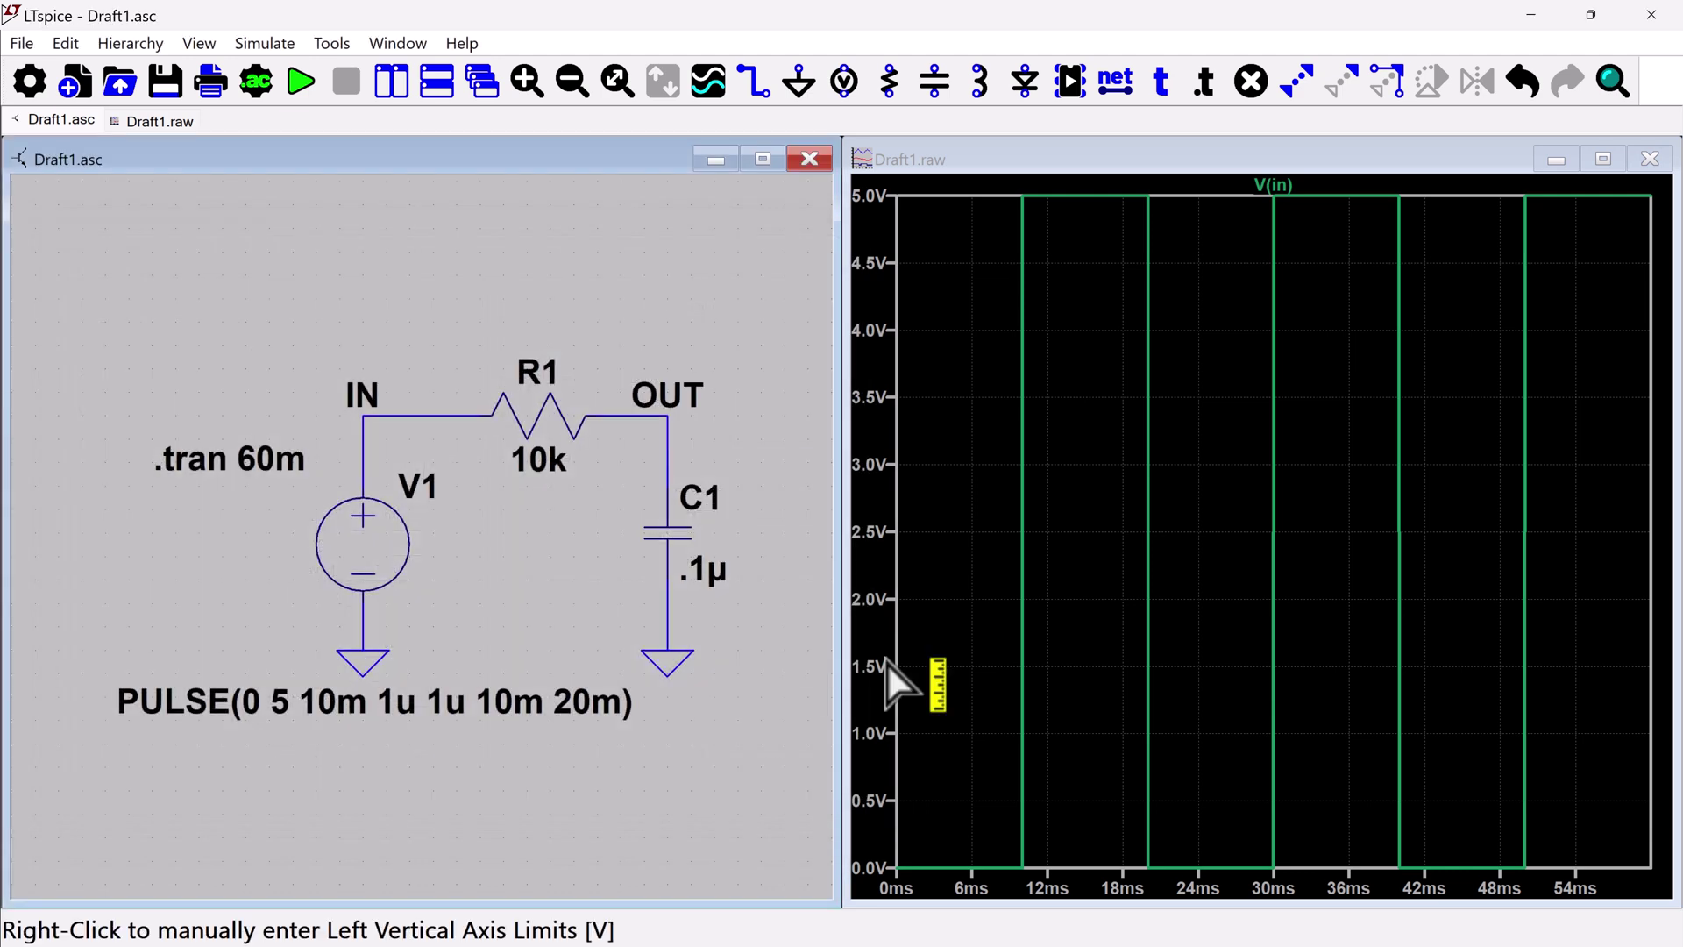
- Plot V(out) from the OUT net and the I(C1) current through capacitor C1
left_click(669, 411)
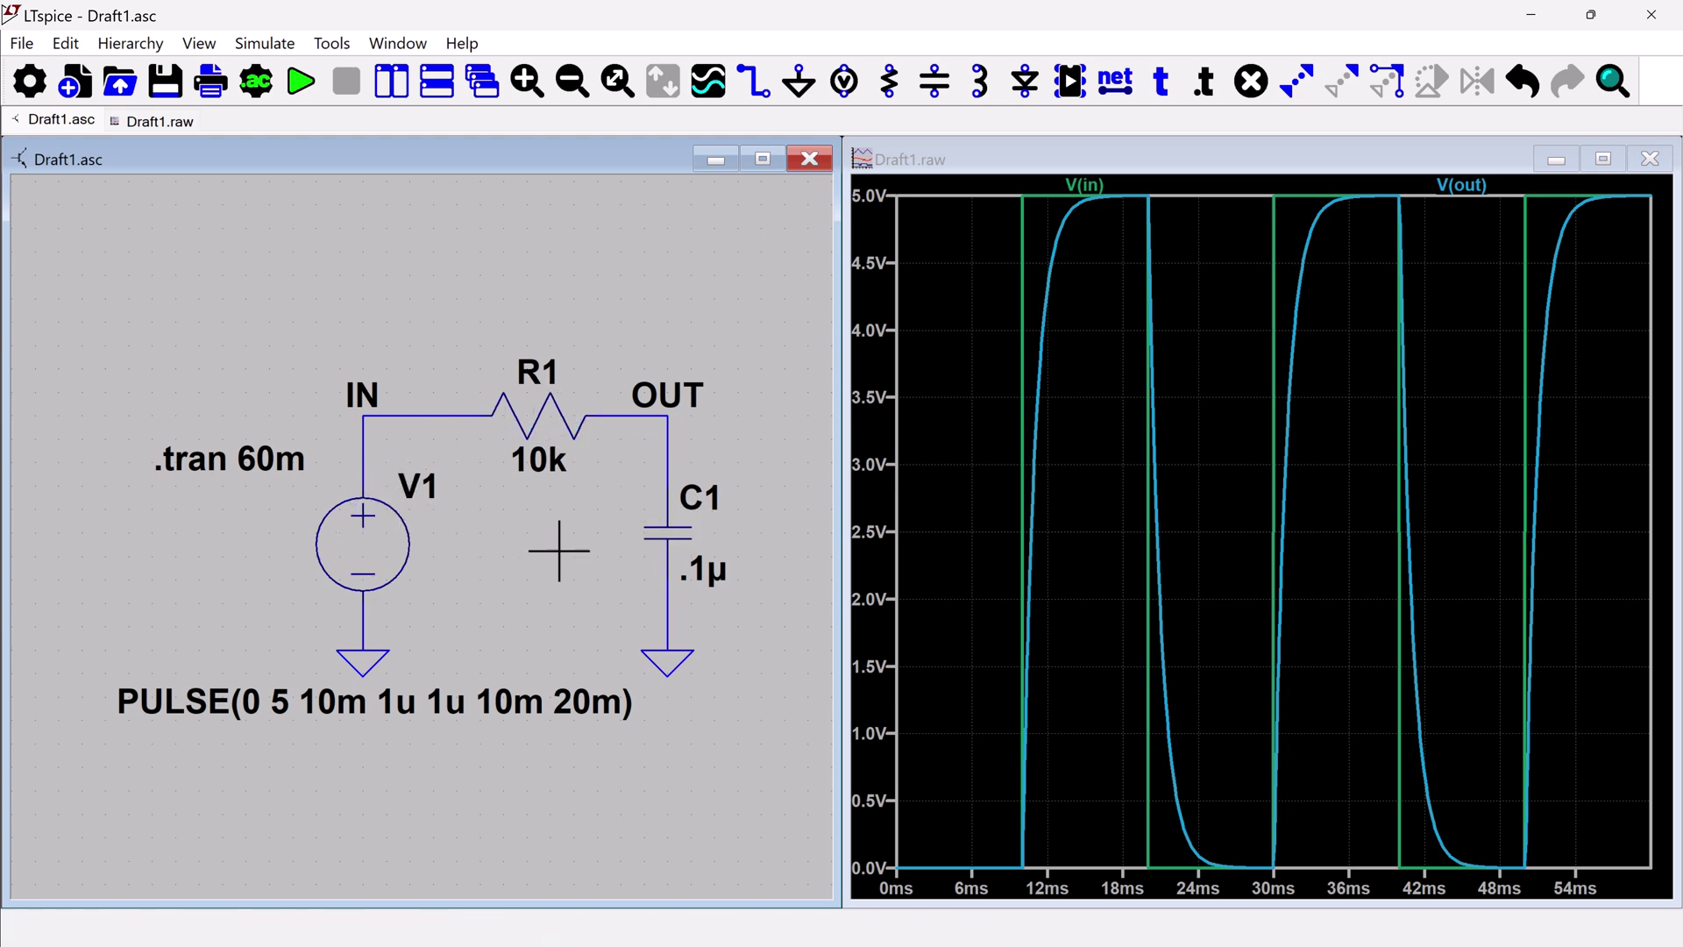
left_click(666, 534)
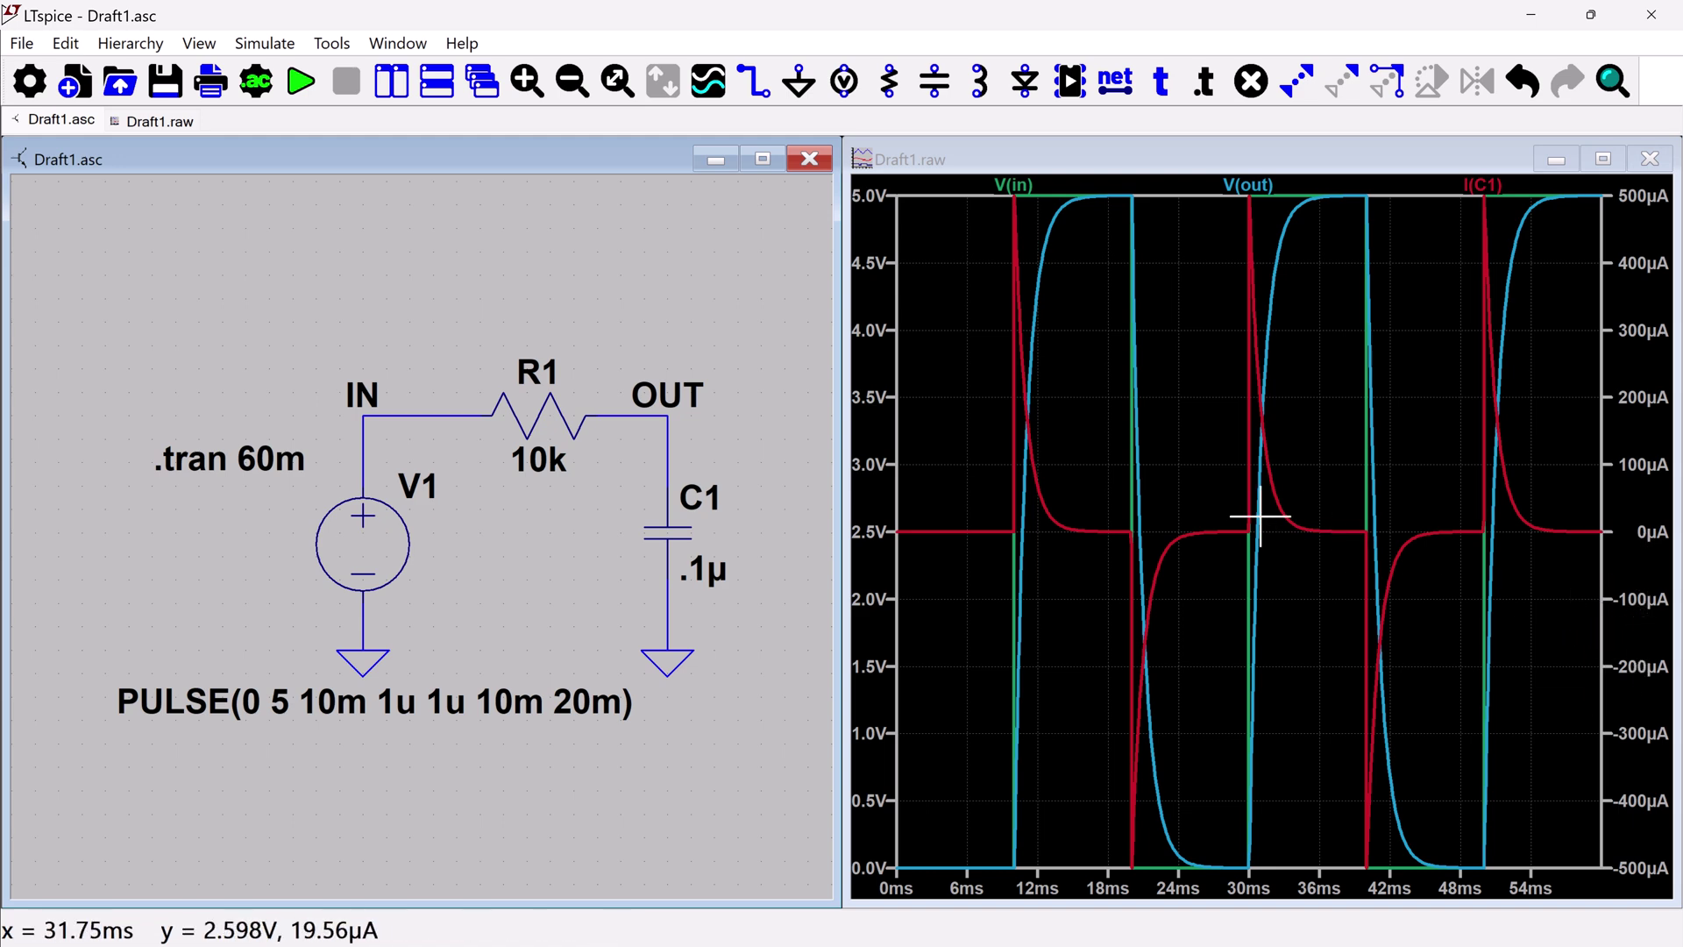
- Add a plot pane below and drag the I(C1) trace into it
right_click(1180, 422)
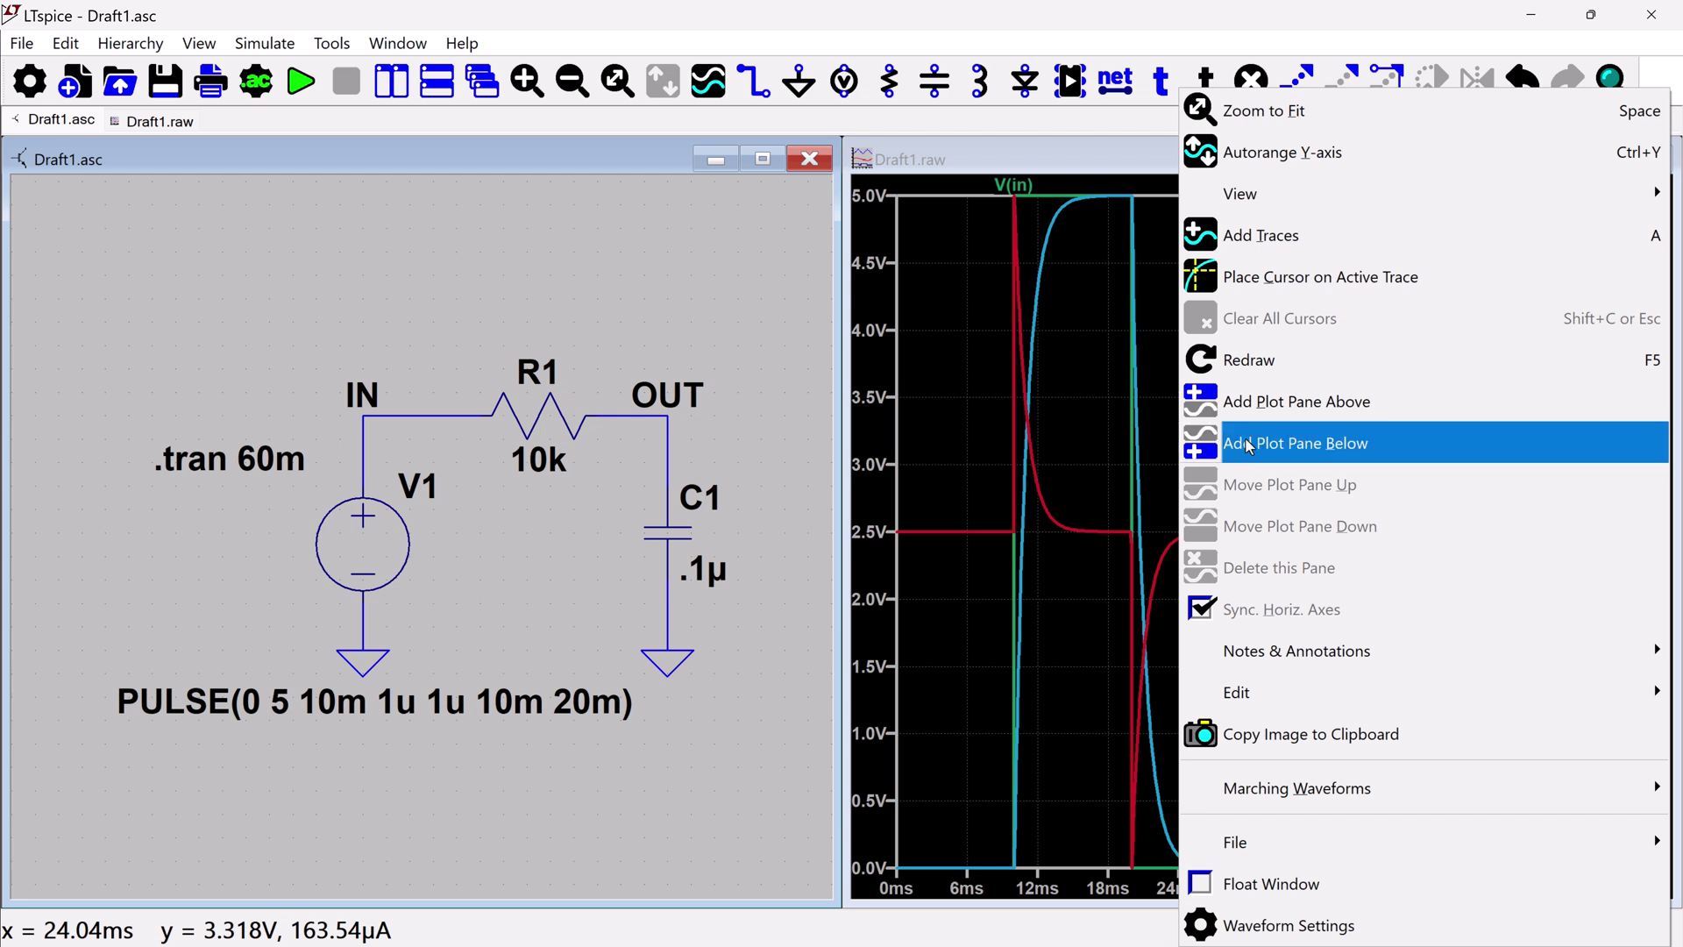
left_click(1249, 444)
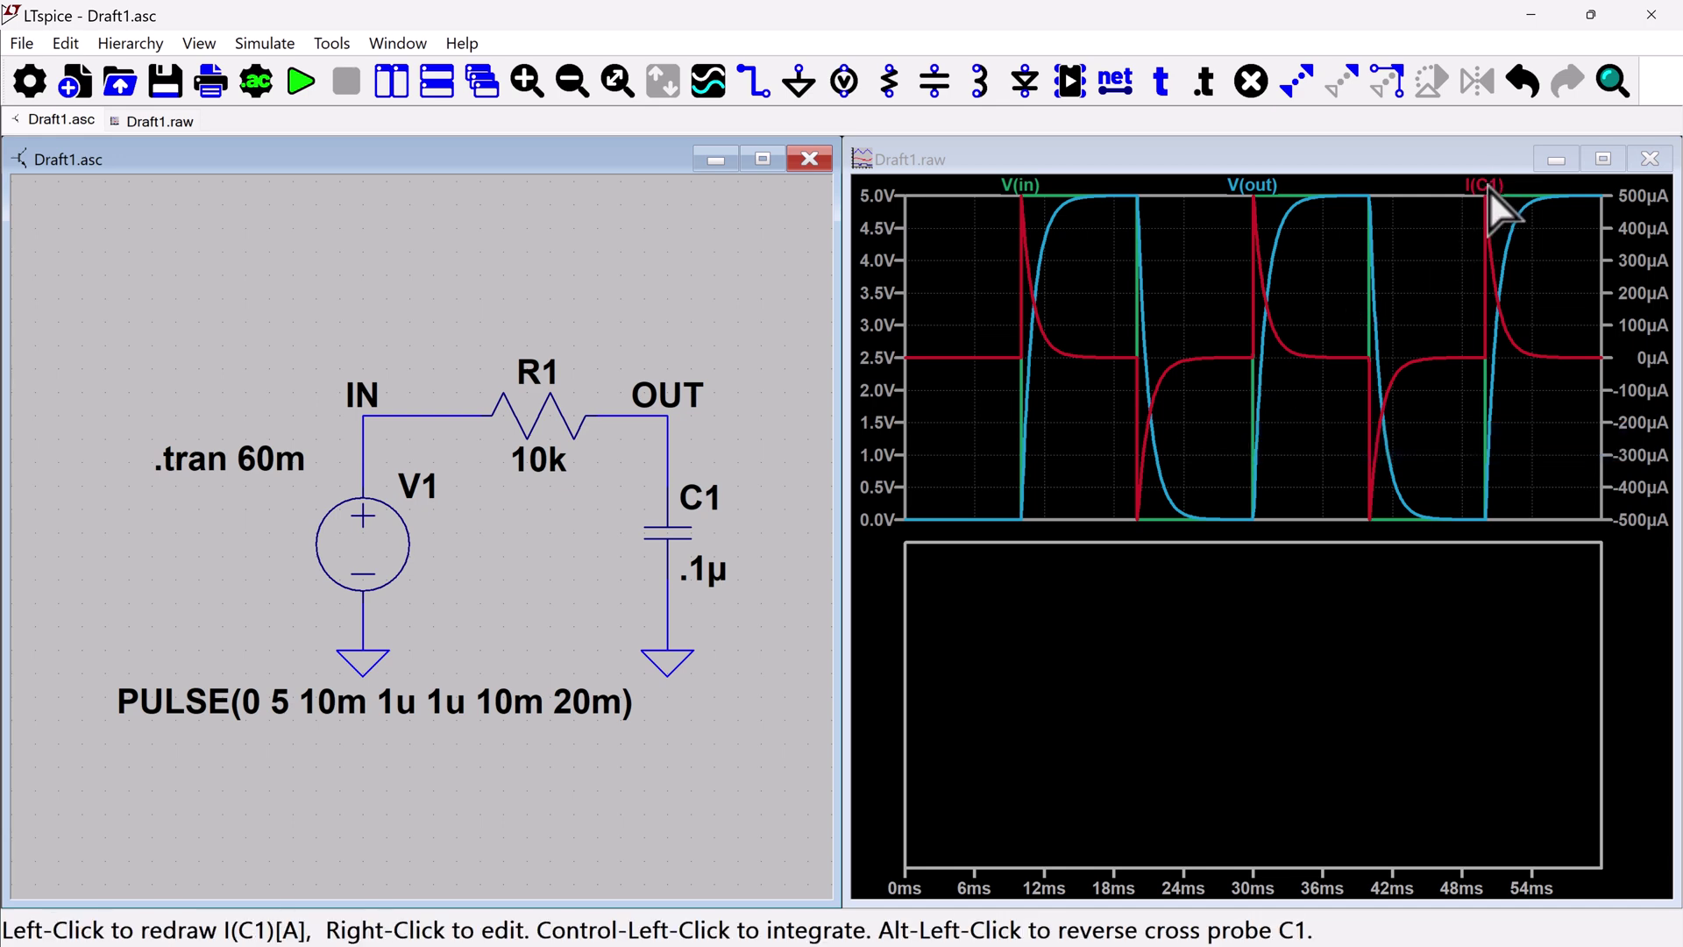
mouse_move(1485, 187)
left_mouse_down()
mouse_move(1500, 235)
mouse_move(1457, 326)
mouse_move(1306, 590)
mouse_move(1297, 580)
left_mouse_up()
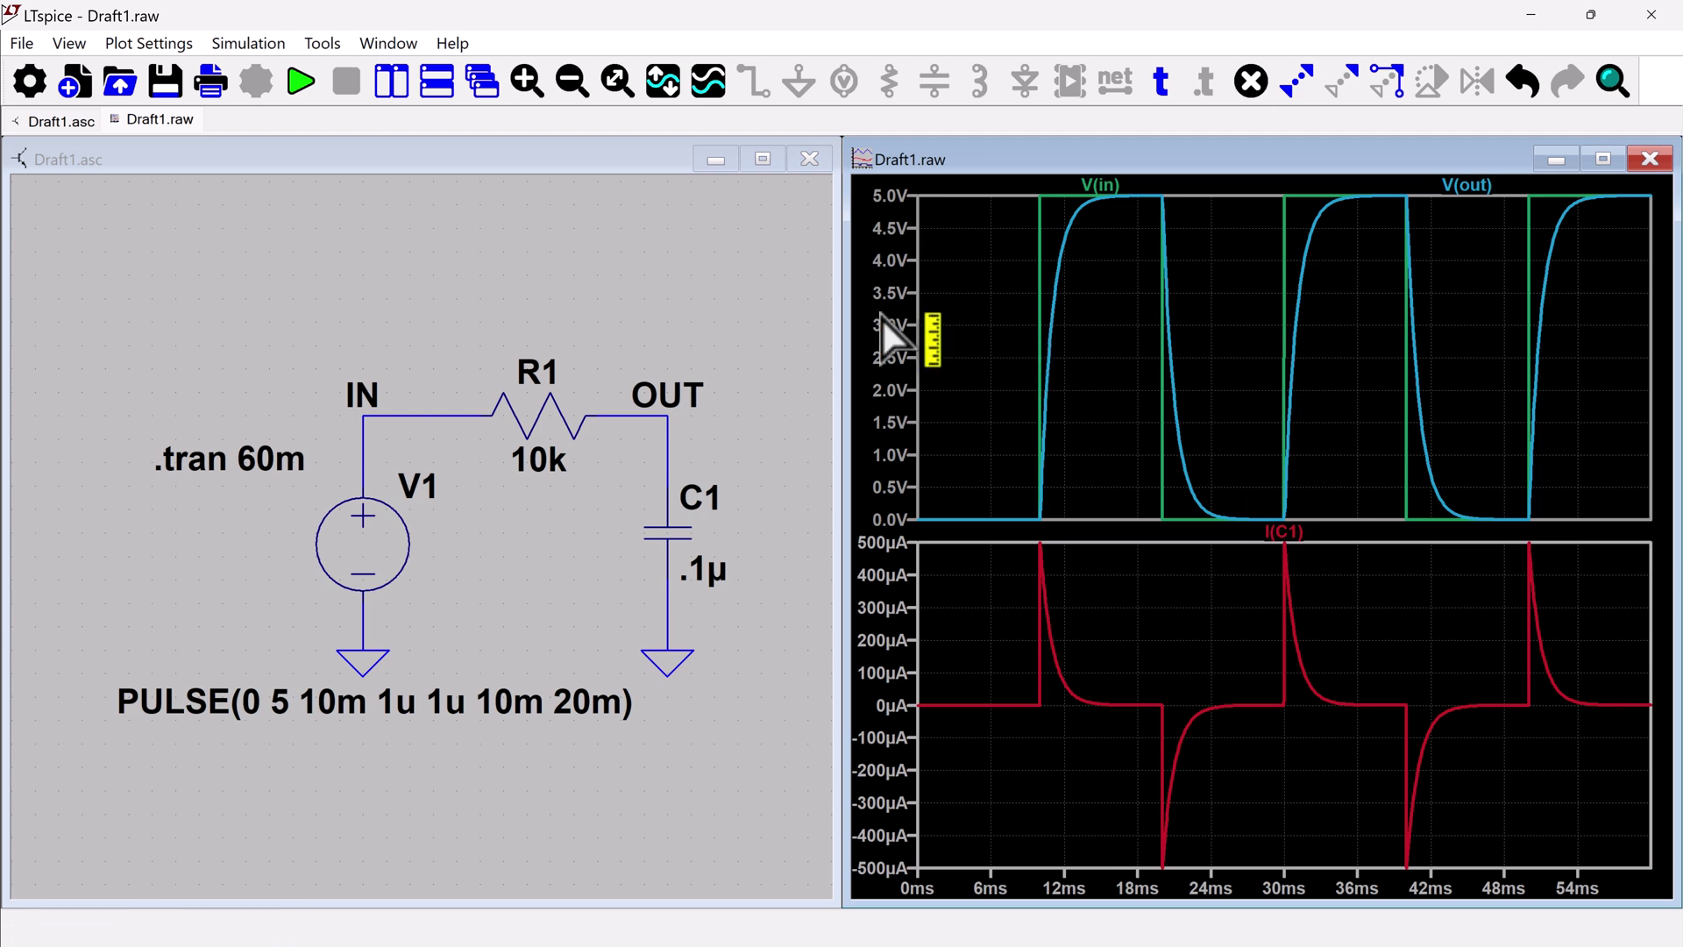
- Probe resistor R1 in the schematic to add I(R1) to the lower pane
left_click(582, 330)
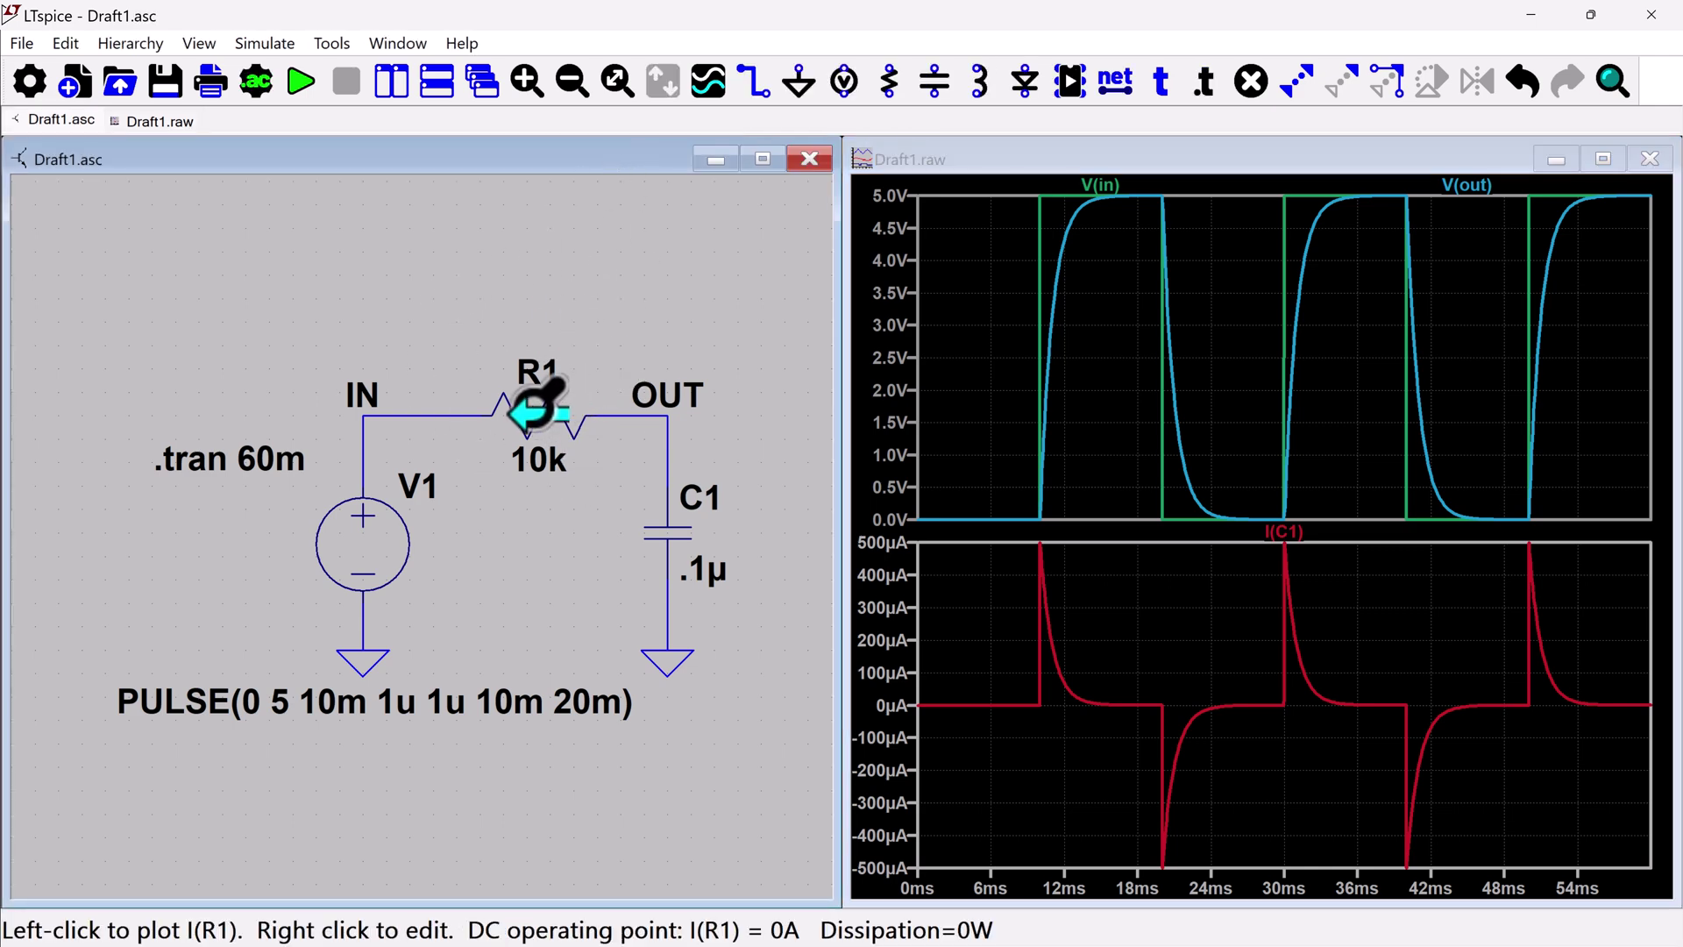
left_click(542, 416)
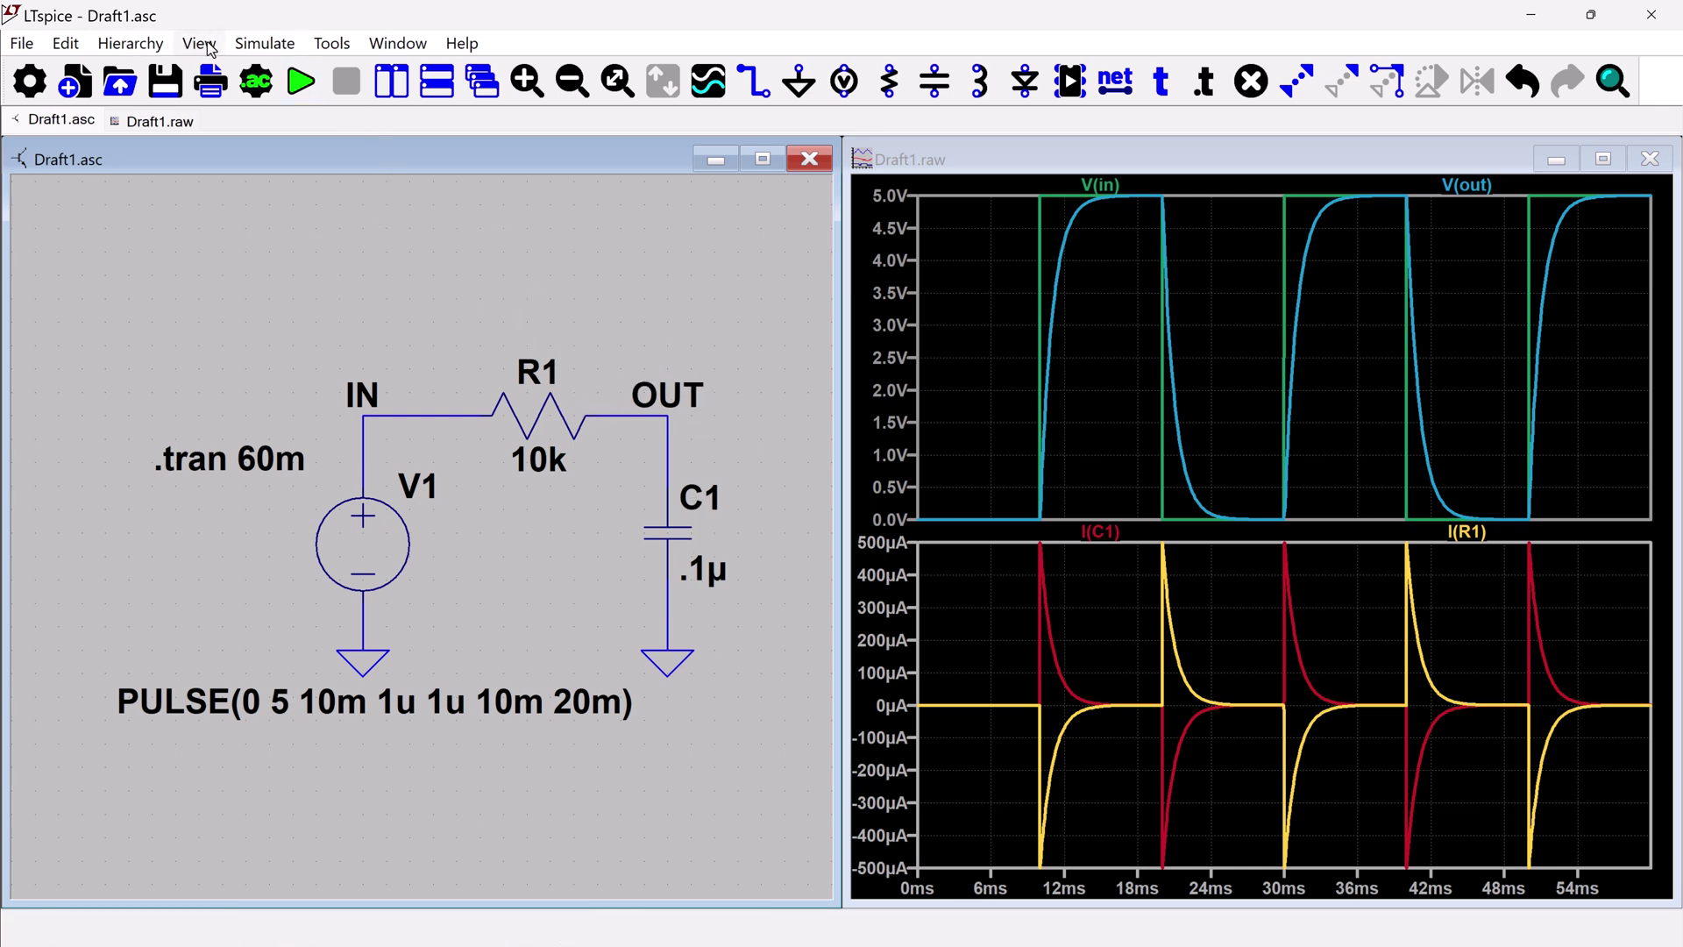
- Show the SPICE netlist, highlight the R1 OUT IN 10k line, and move it aside
left_click(212, 49)
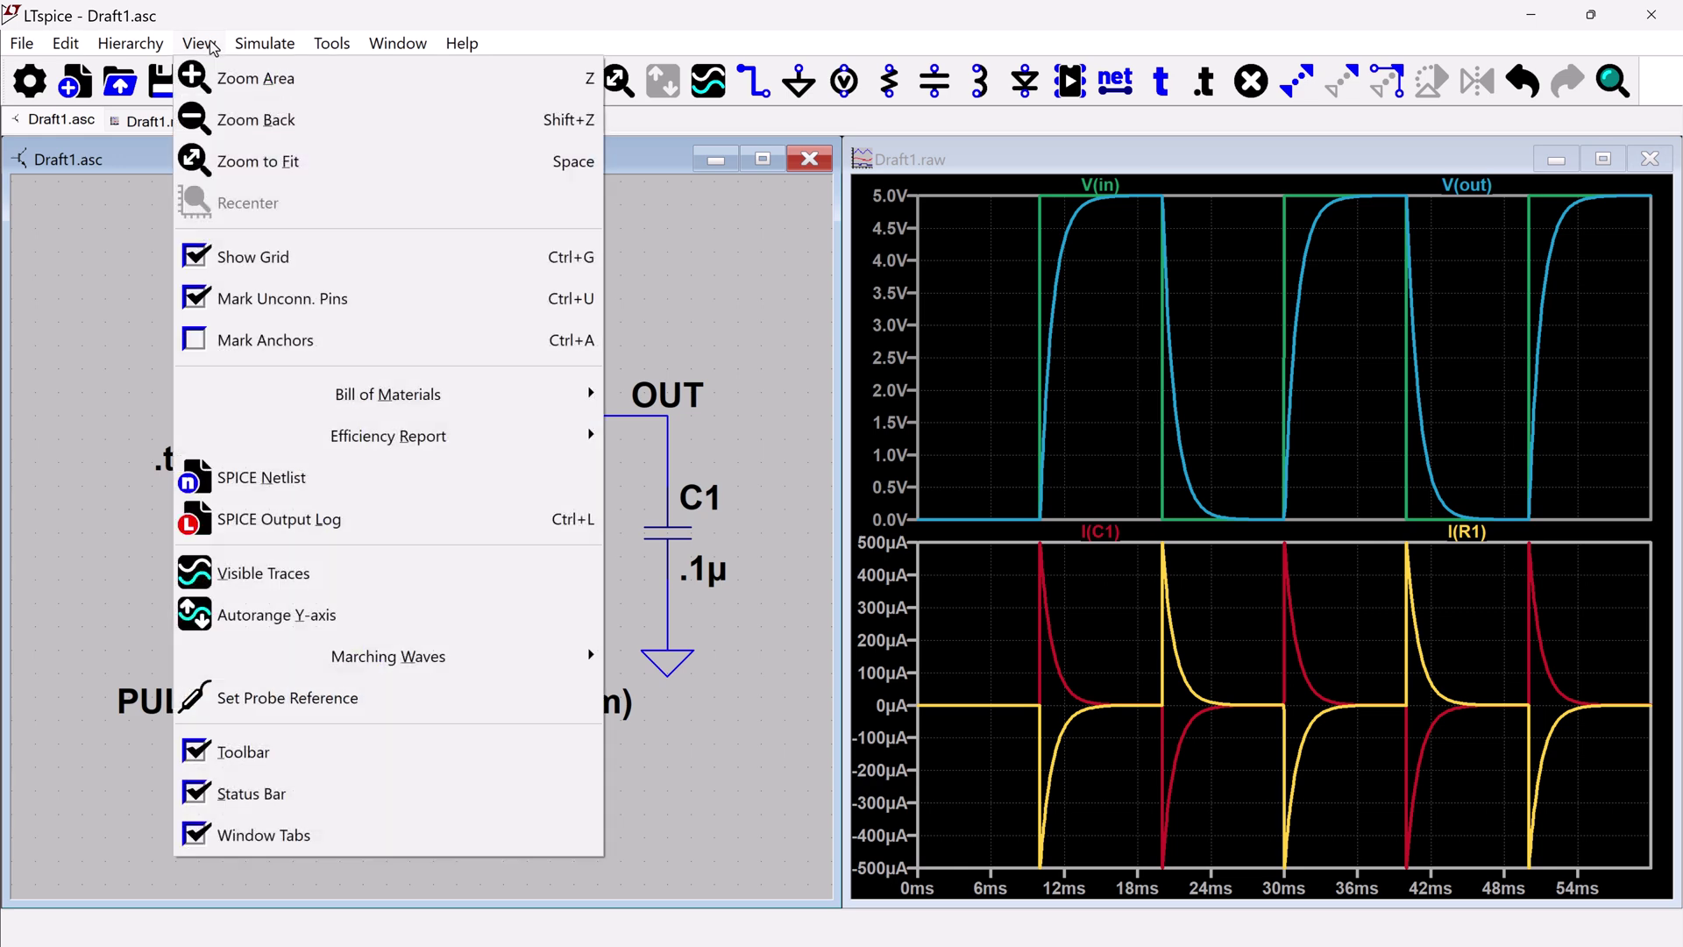
left_click(291, 485)
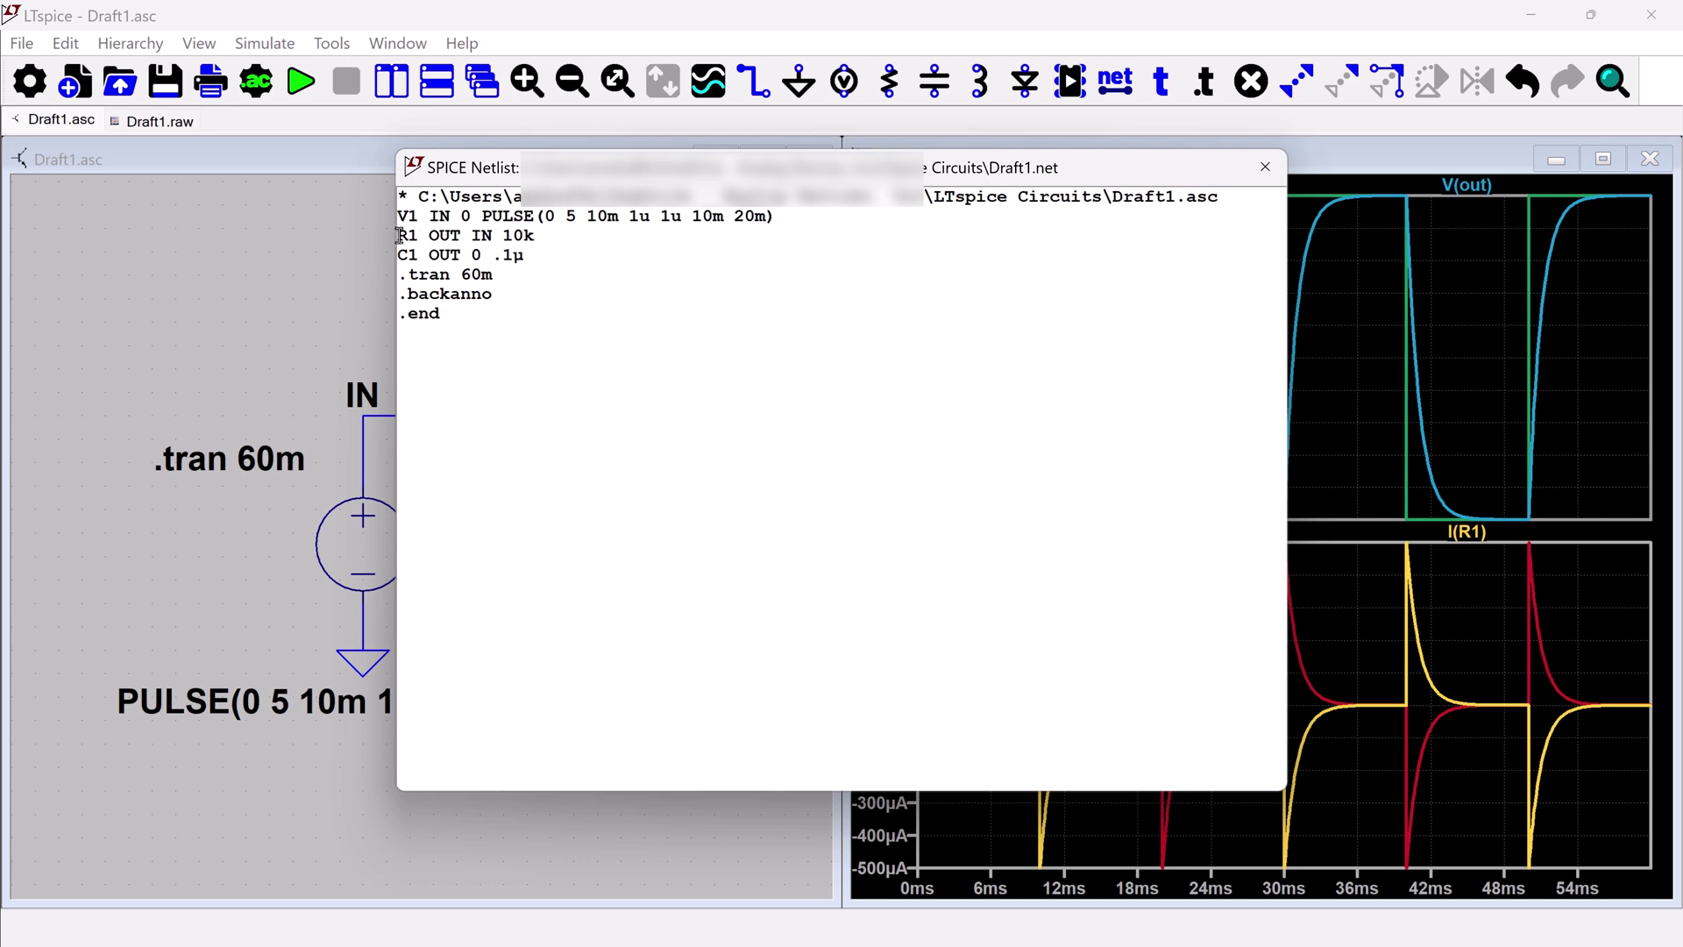
left_click_drag(399, 234, 548, 234)
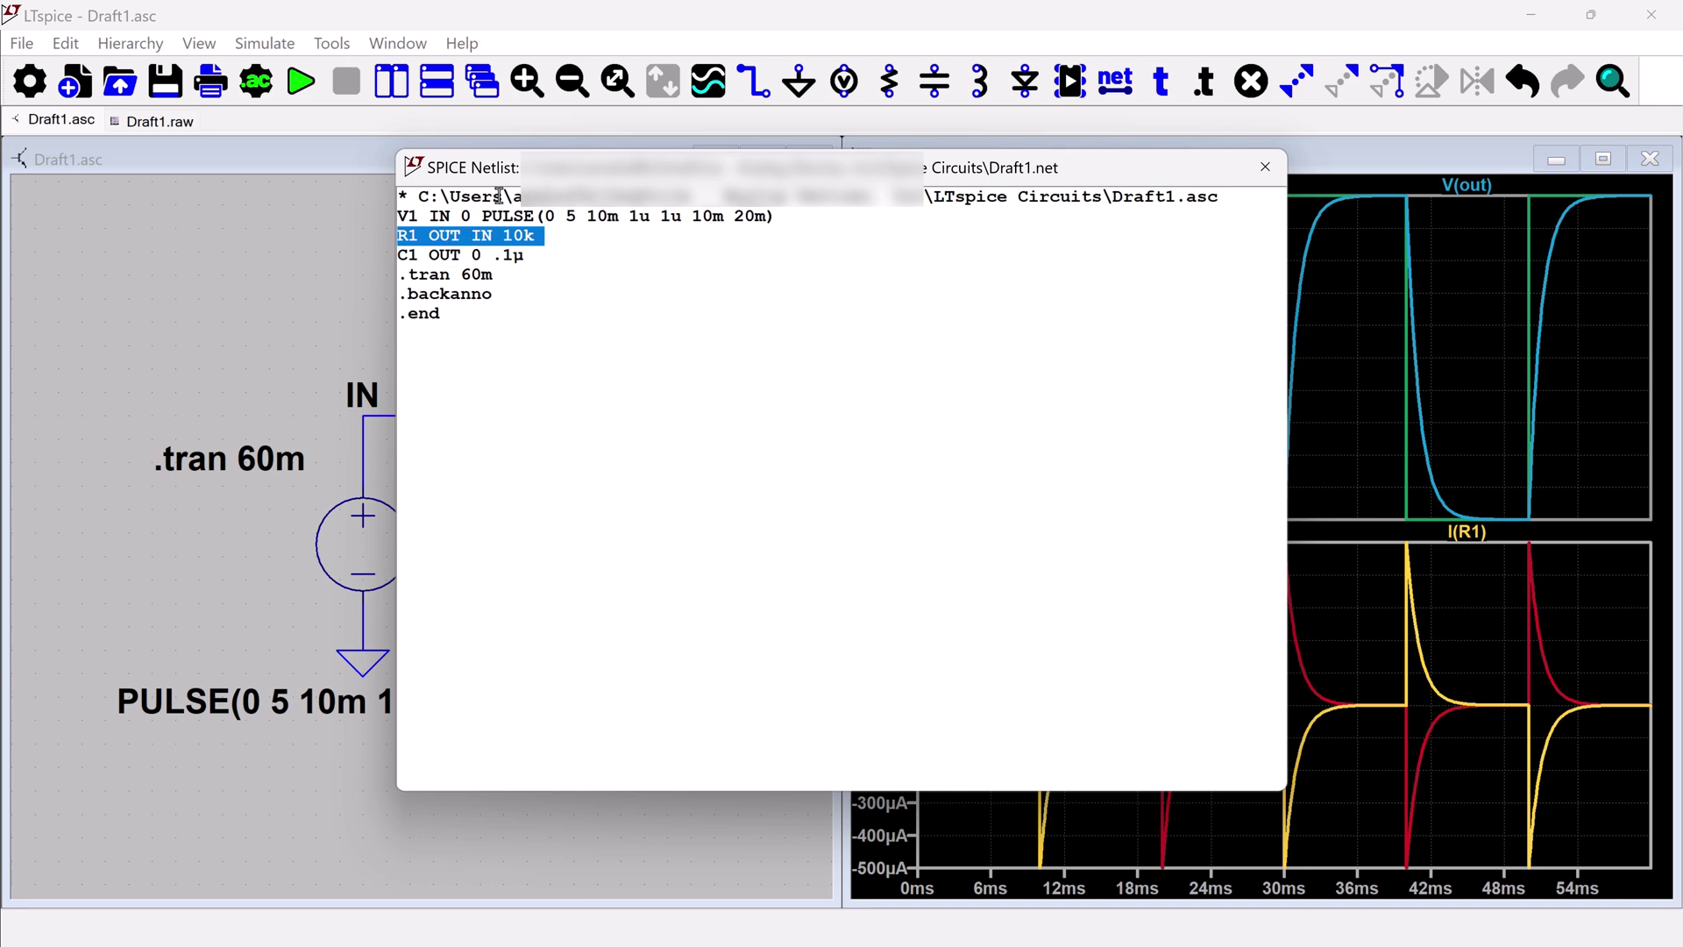
left_click_drag(512, 168, 872, 198)
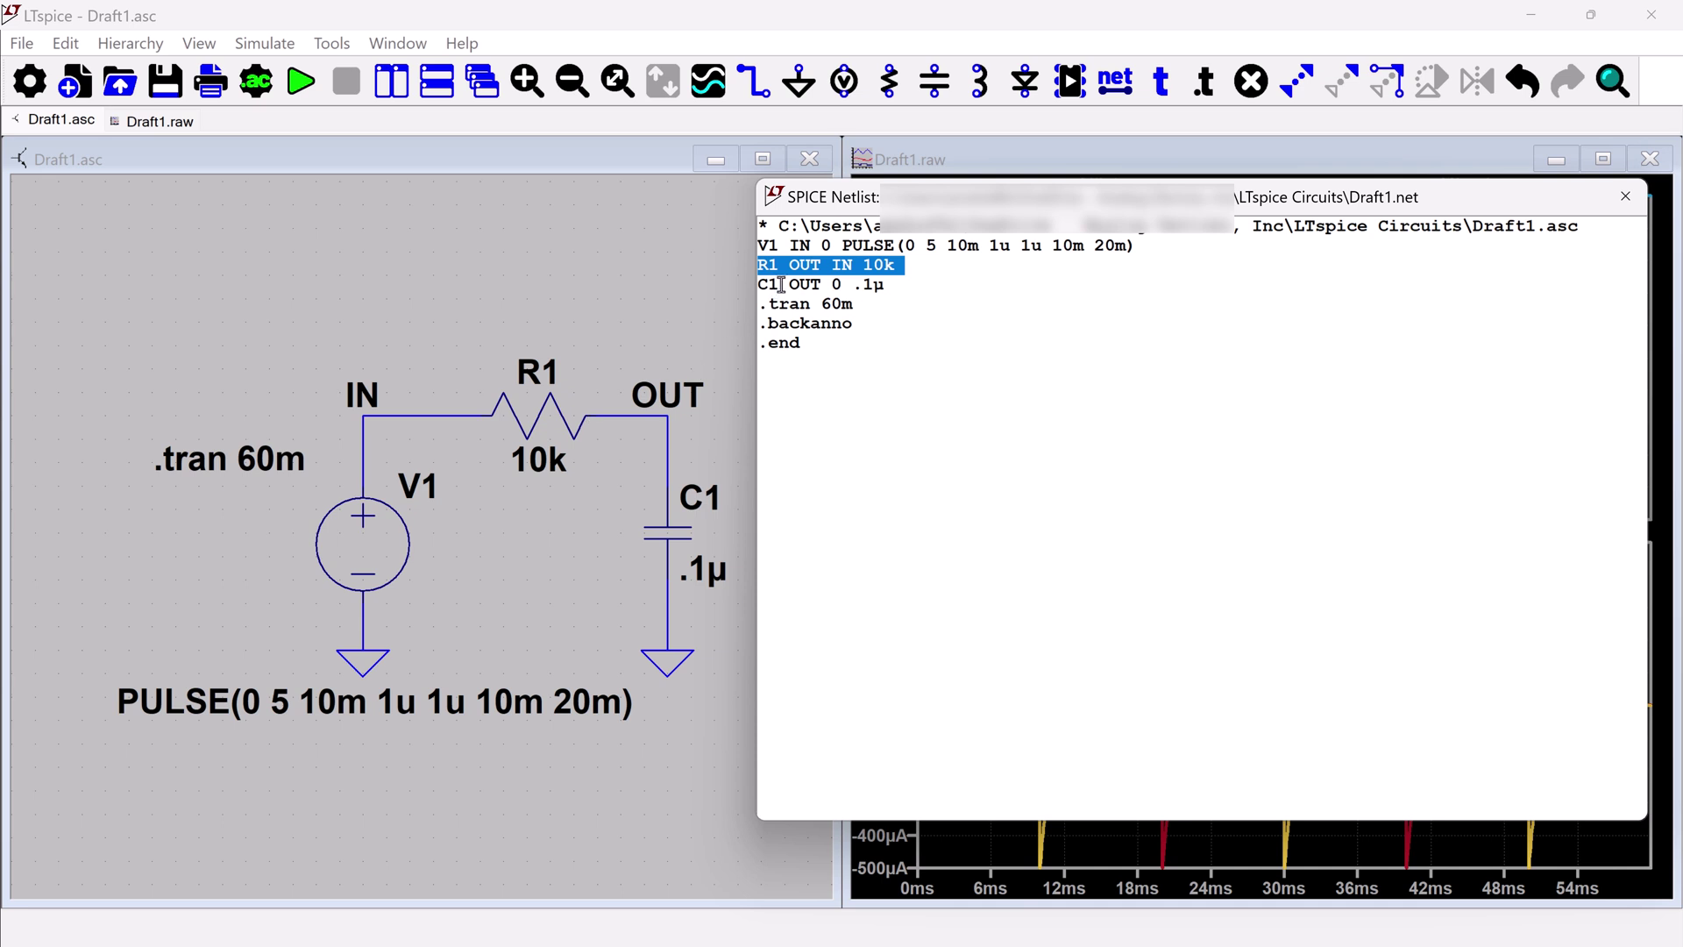
- Highlight OUT 0 on the C1 netlist line, then clear it and nudge the window
left_click(792, 284)
left_click_drag(793, 284, 843, 284)
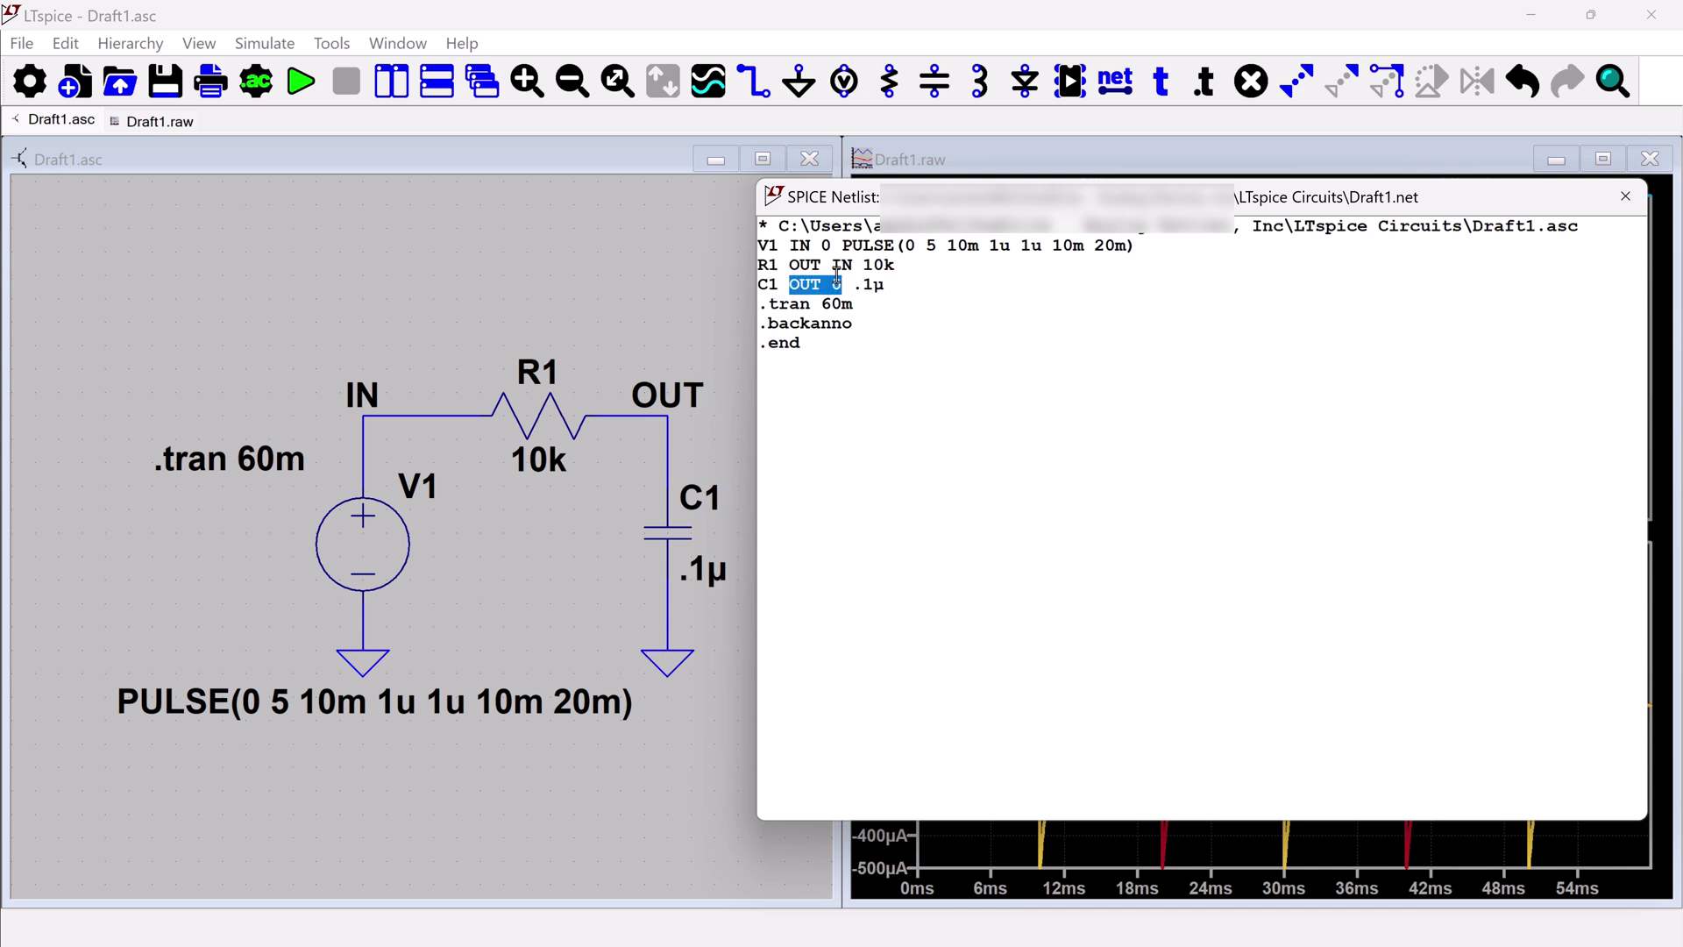
left_click(835, 285)
left_click_drag(1075, 186, 992, 212)
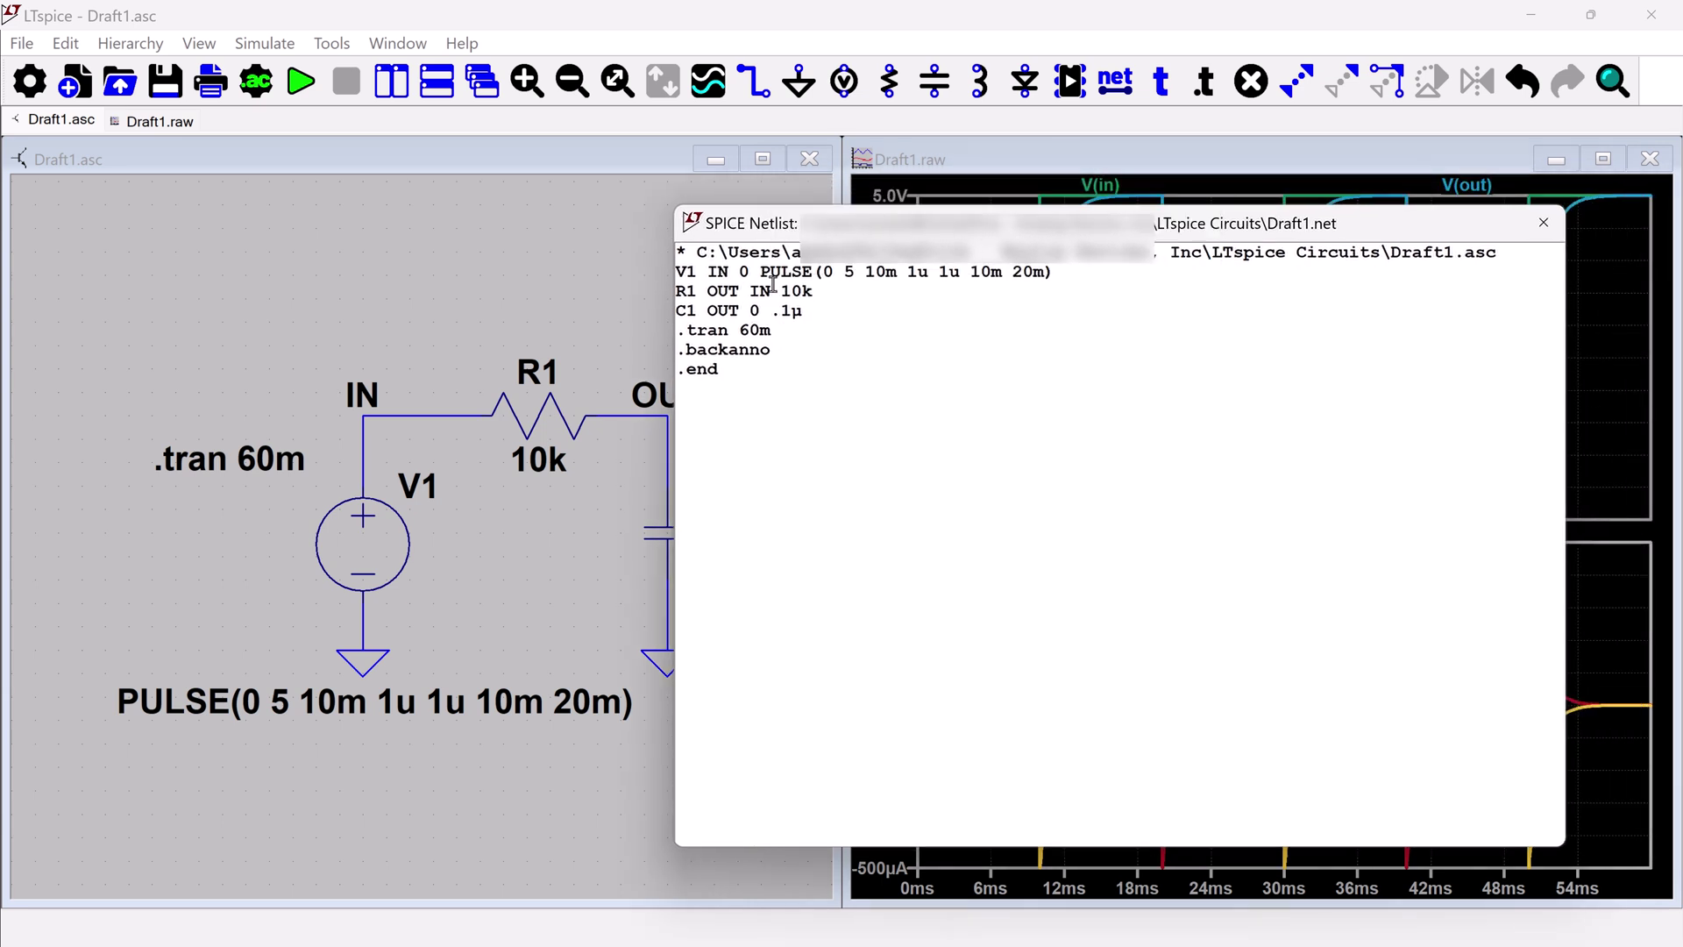
- Close the netlist window and reconnect R1, mirrored, between the IN and OUT wires
left_click(1544, 223)
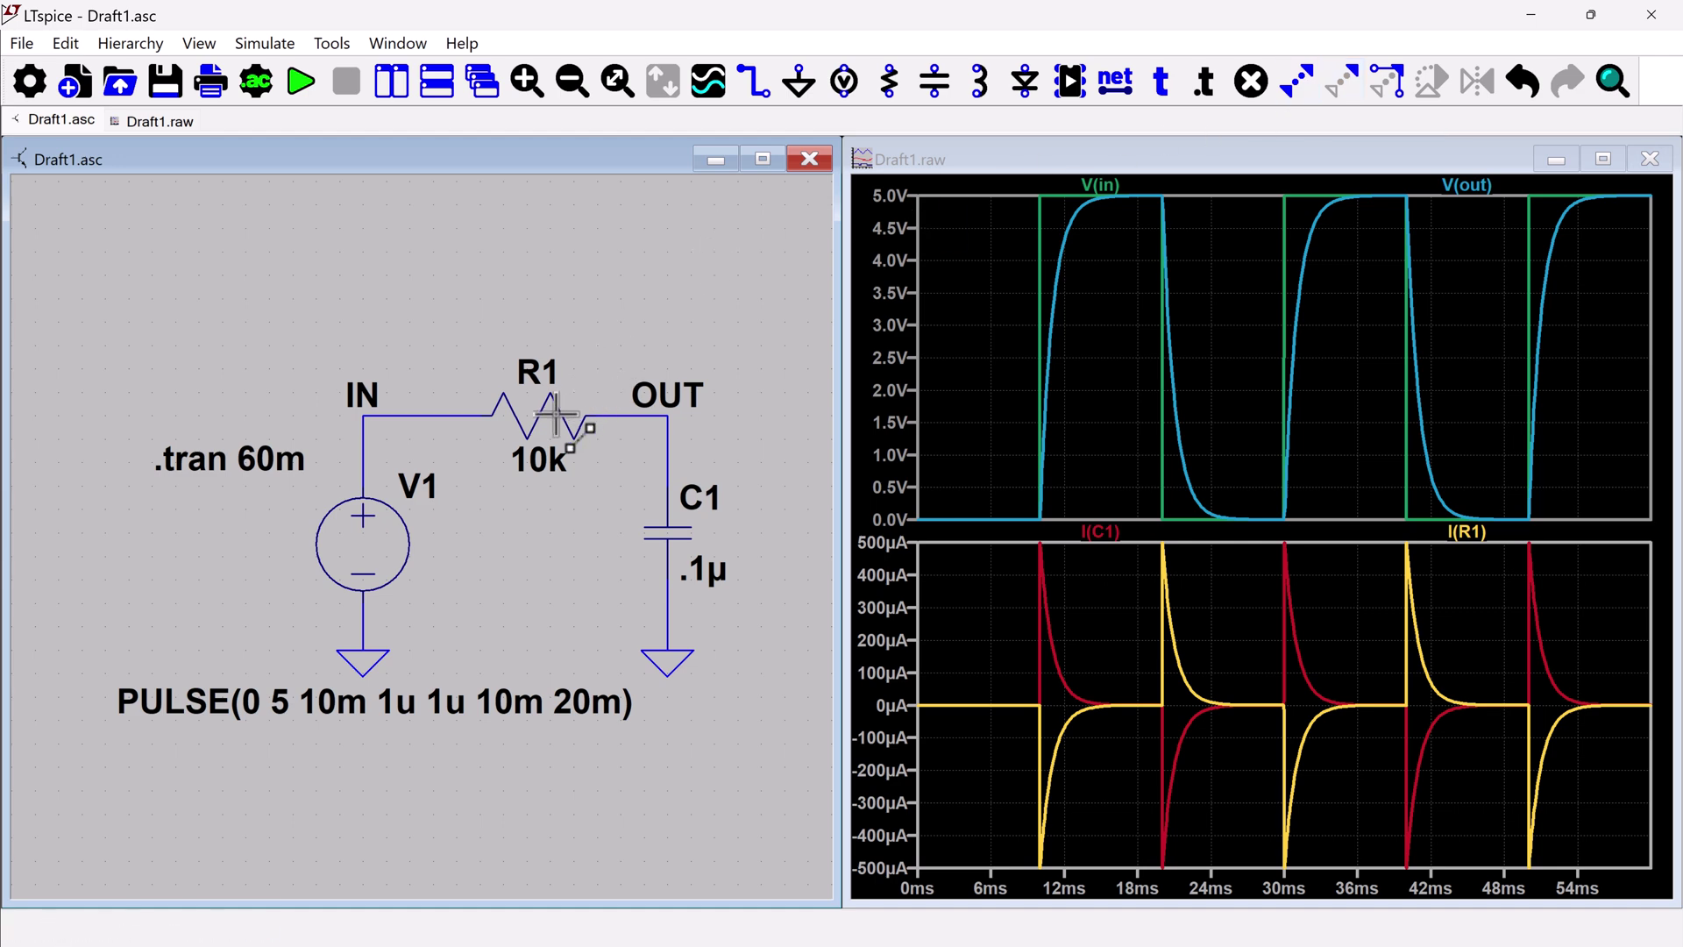
left_click_drag(539, 417, 562, 274)
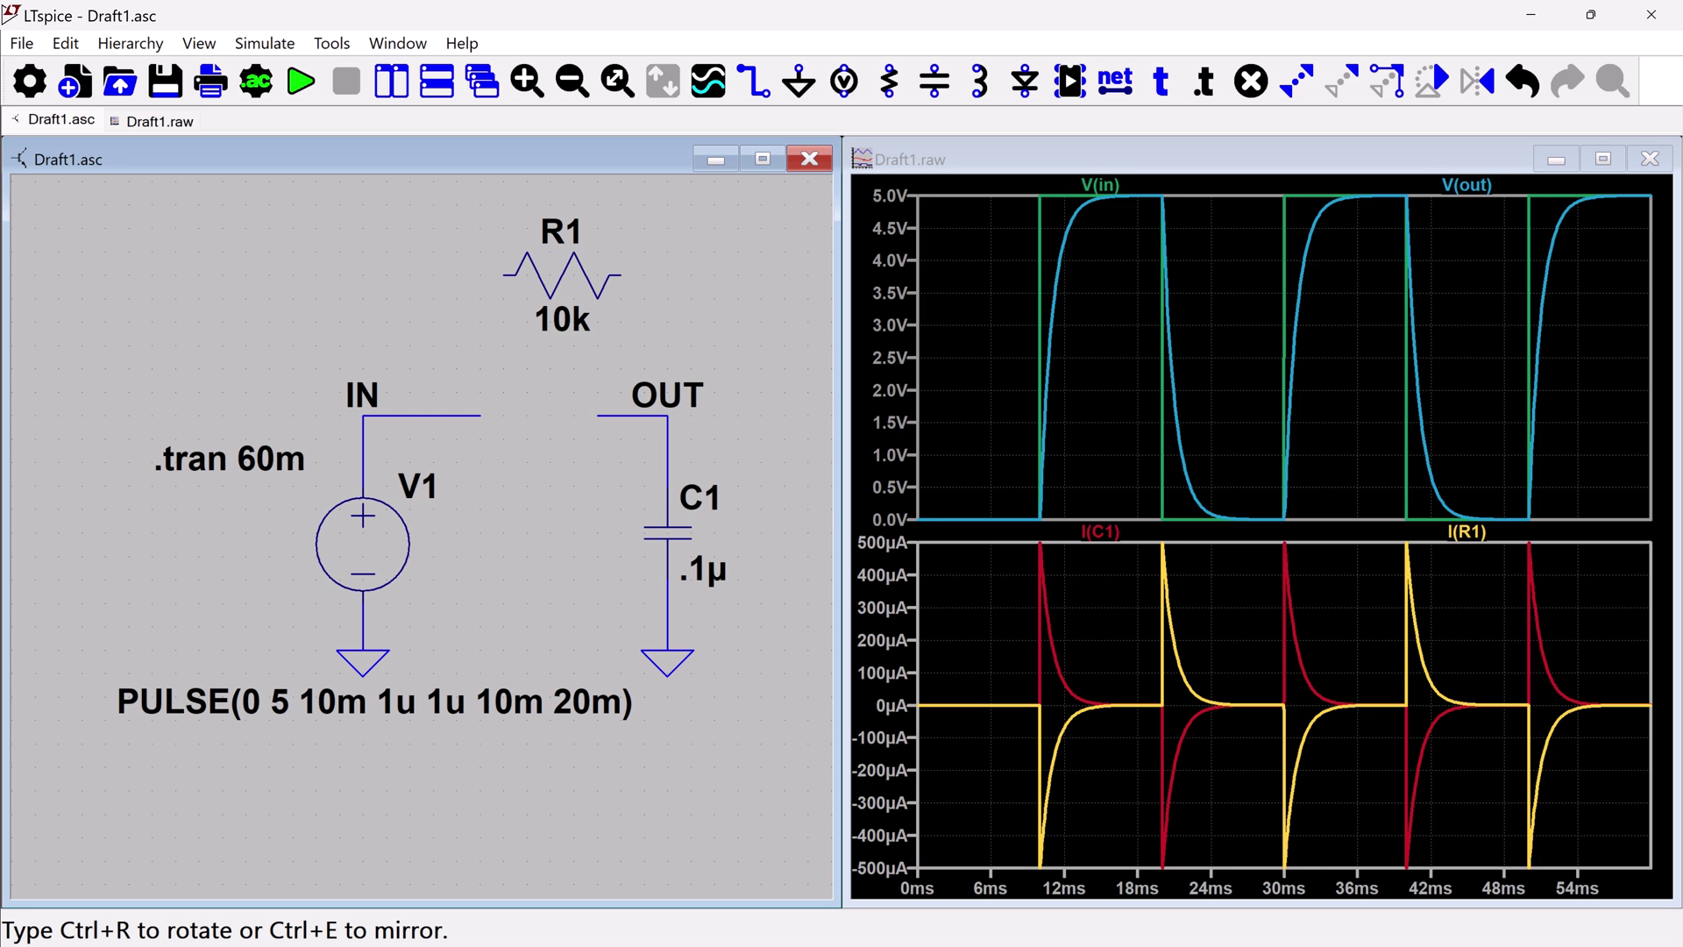
left_click_drag(562, 274, 794, 251)
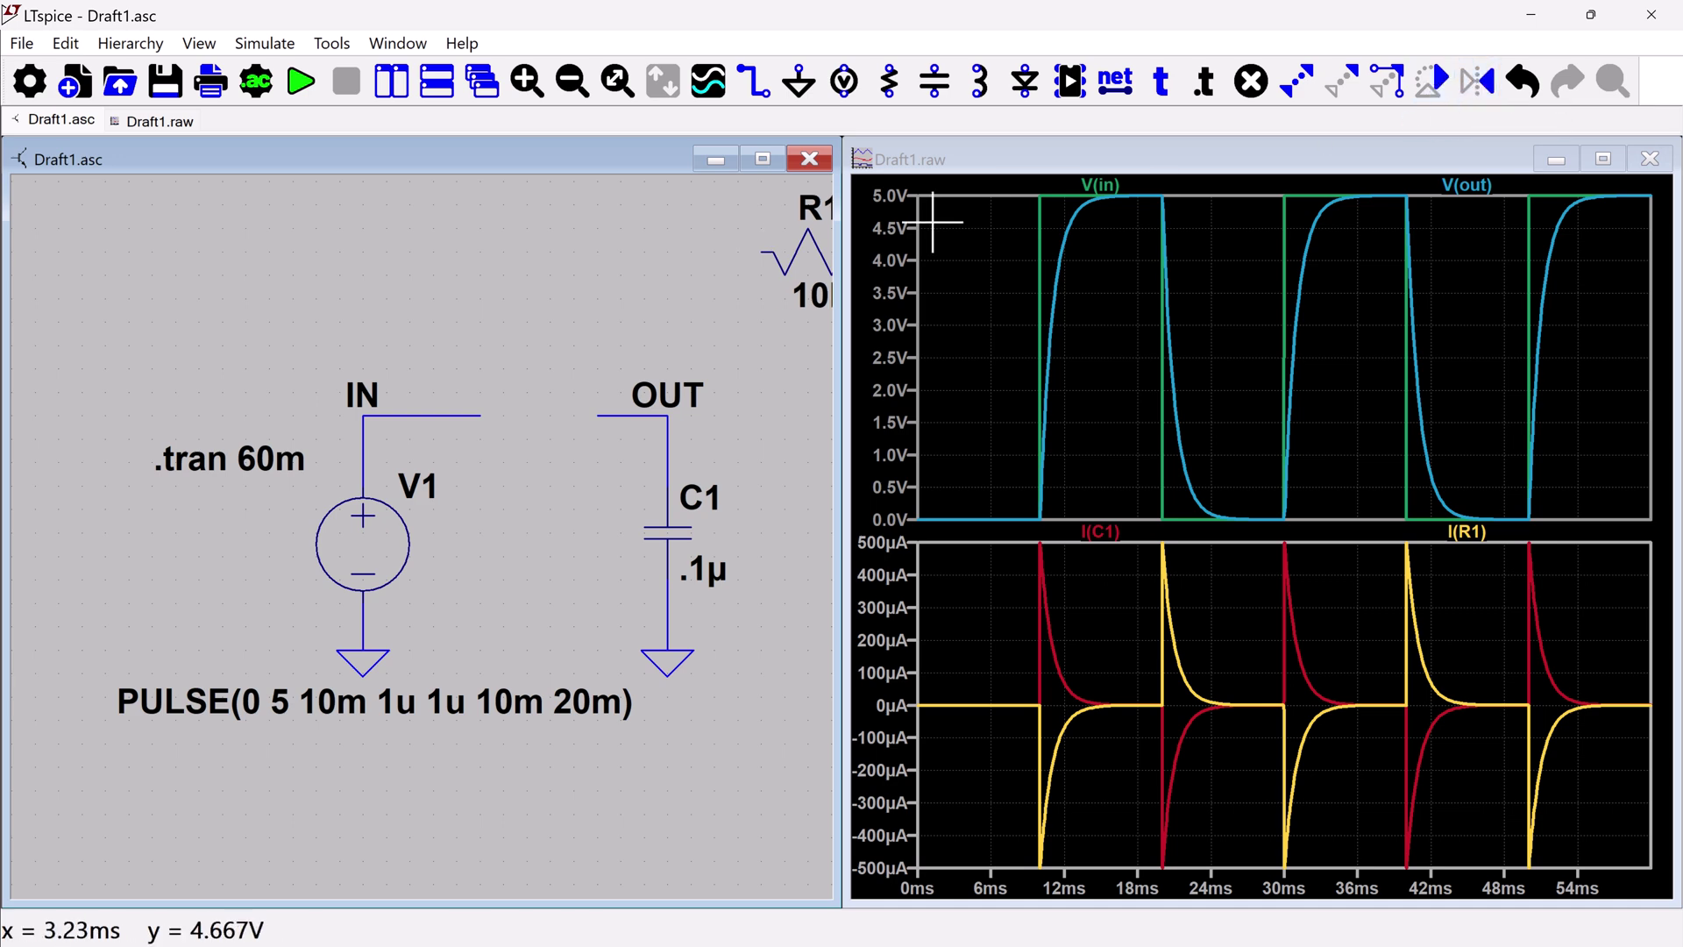
left_click_drag(785, 252, 538, 416)
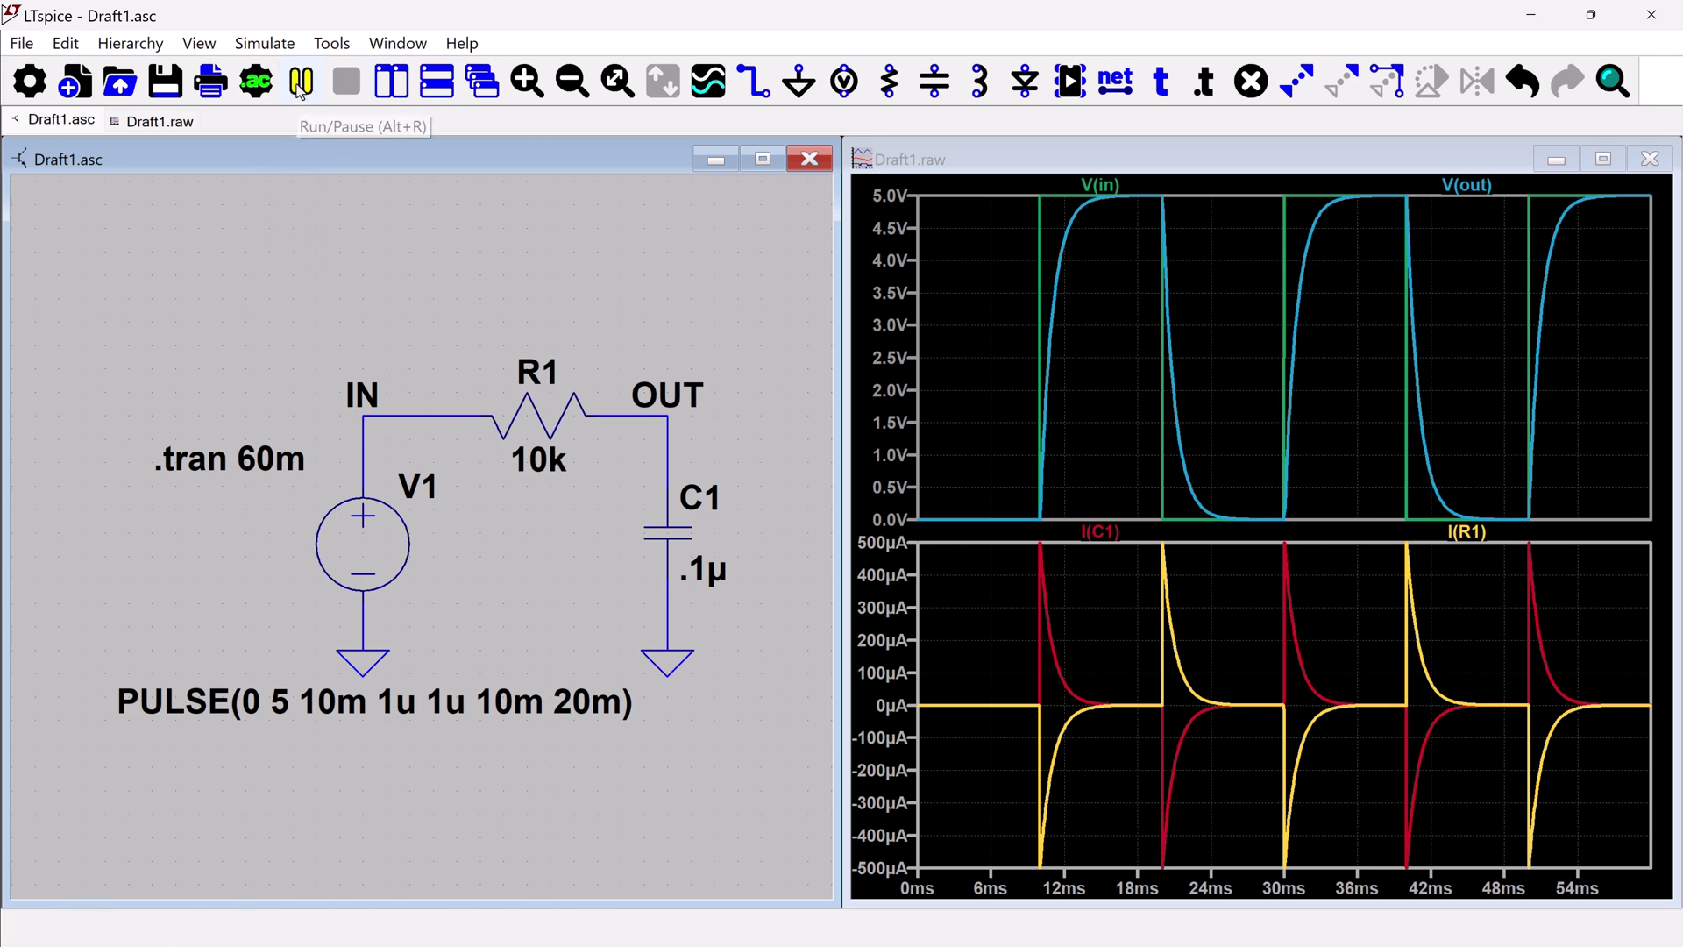
- Re-run the simulation and redraw the I(C1) and I(R1) current traces
left_click(301, 83)
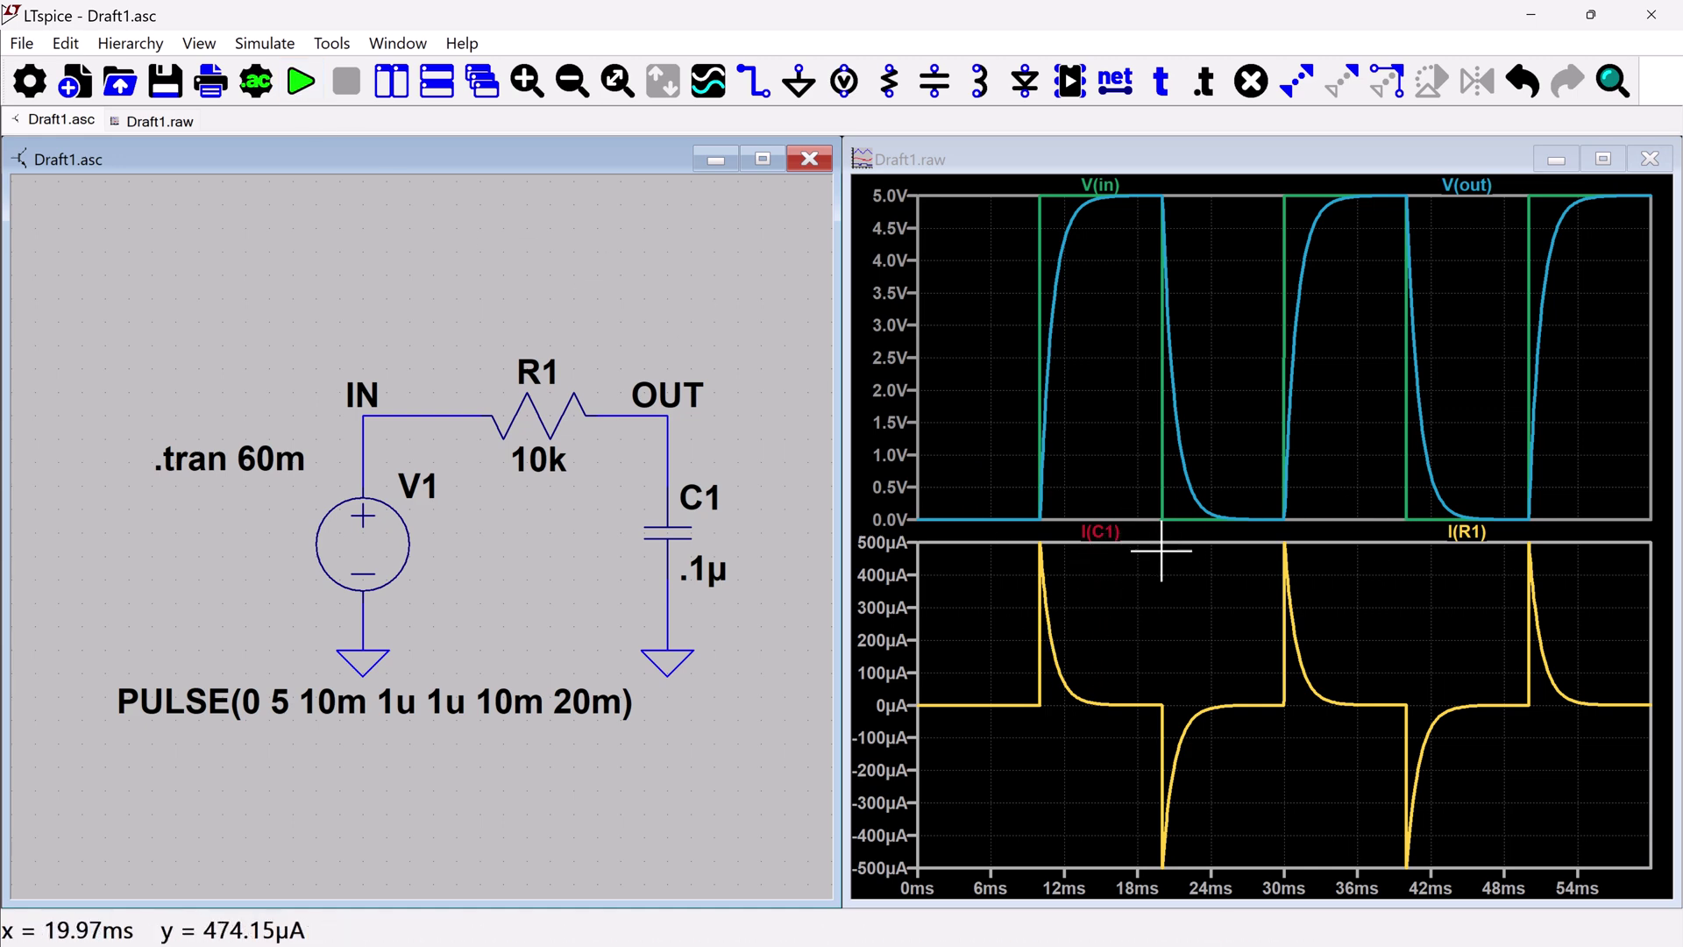
left_click(1107, 534)
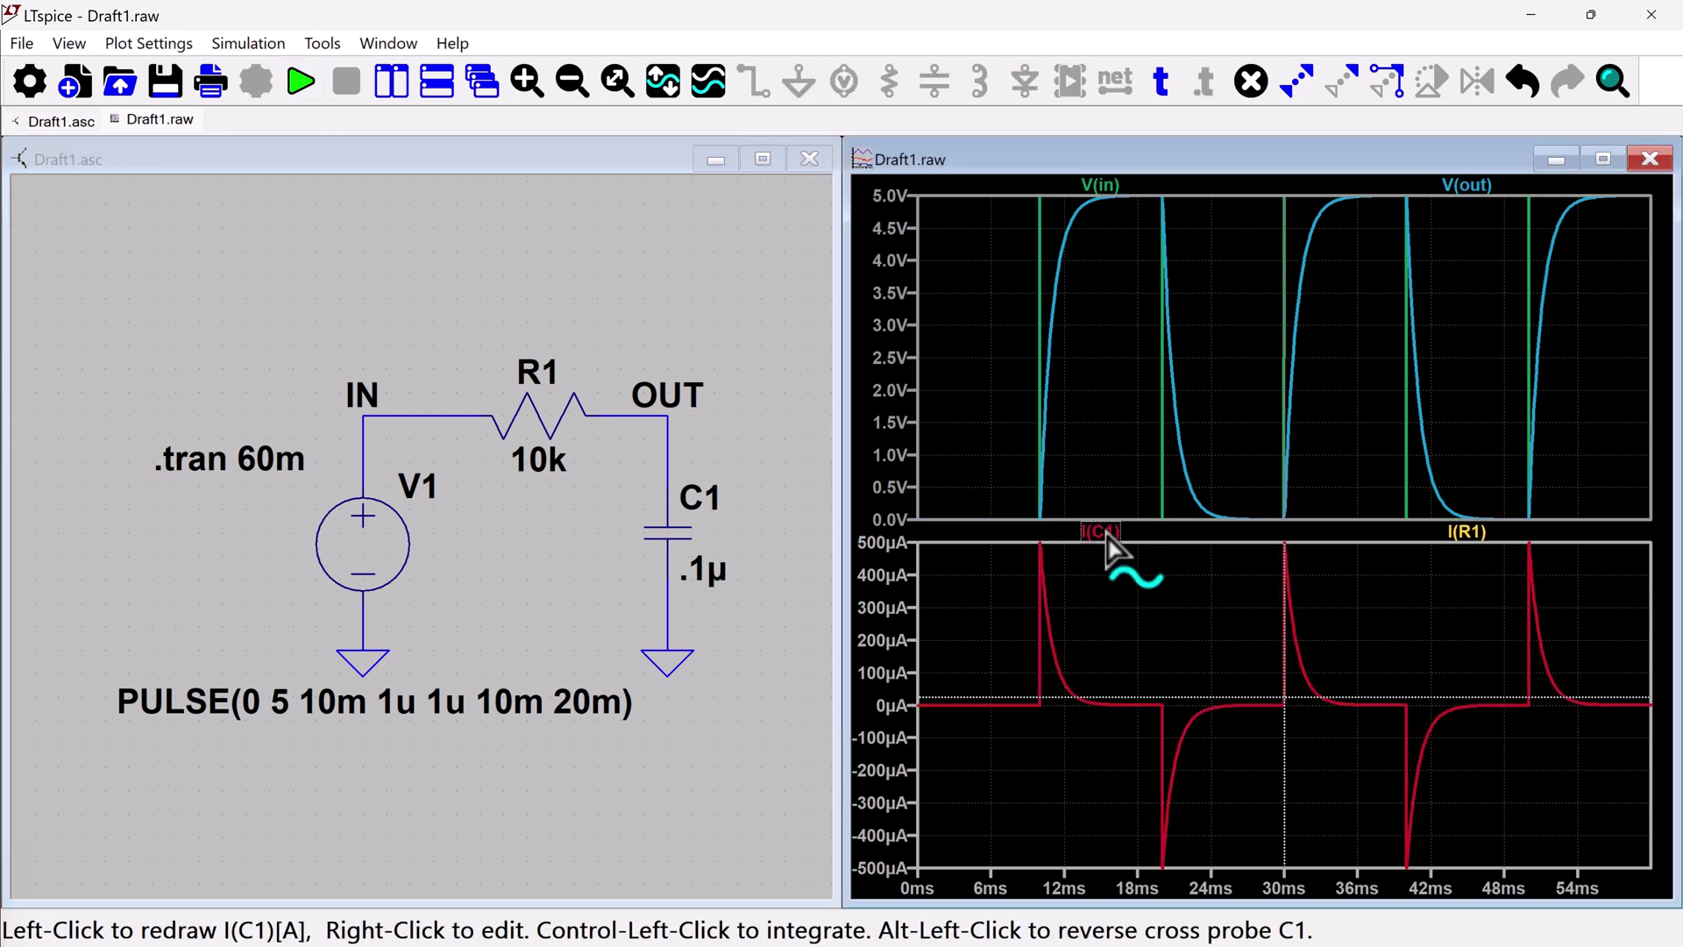
left_click(1464, 533)
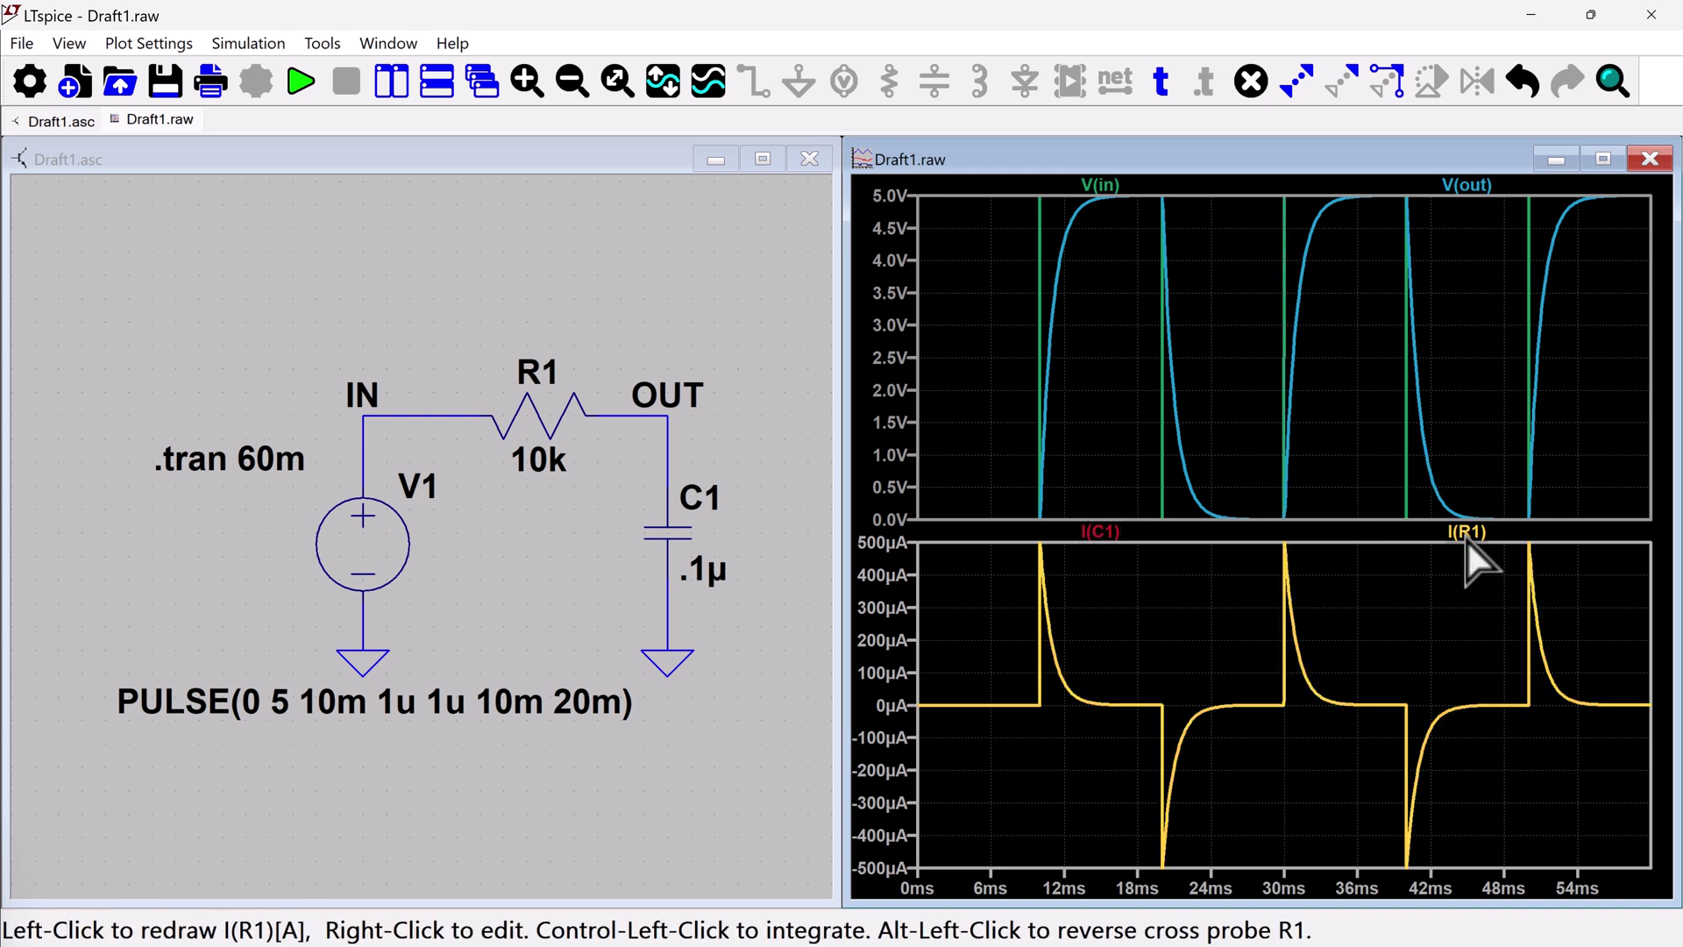
- Add a plot pane below I(C1) and move the I(R1) trace into it
right_click(1195, 581)
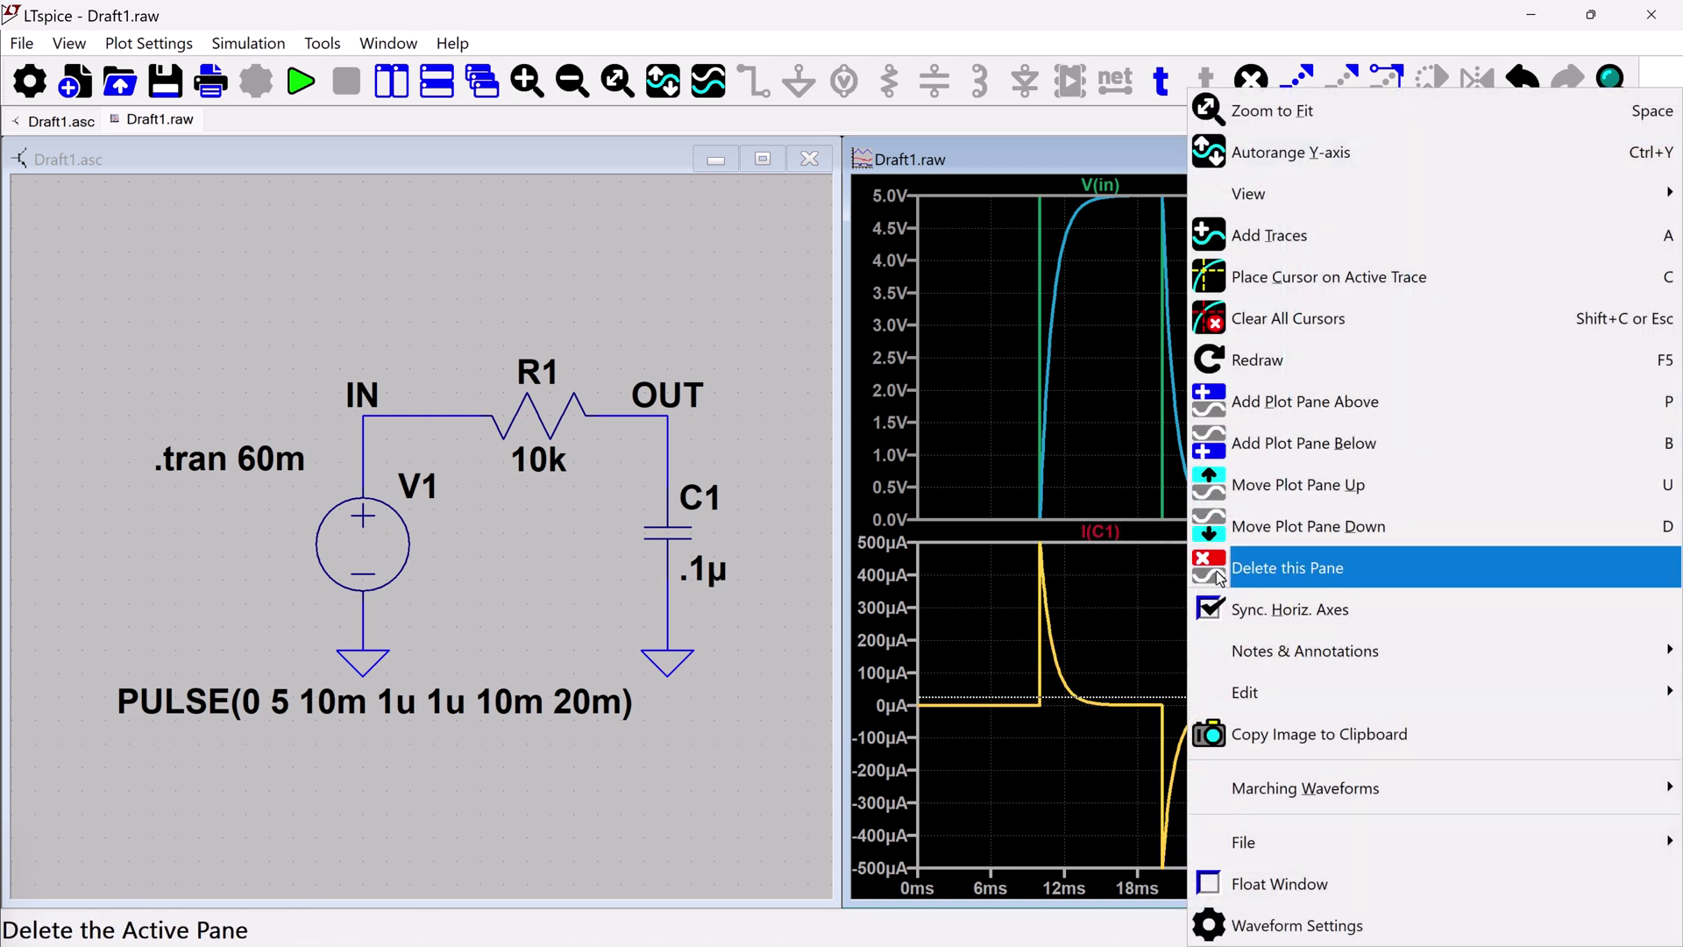
left_click(1281, 445)
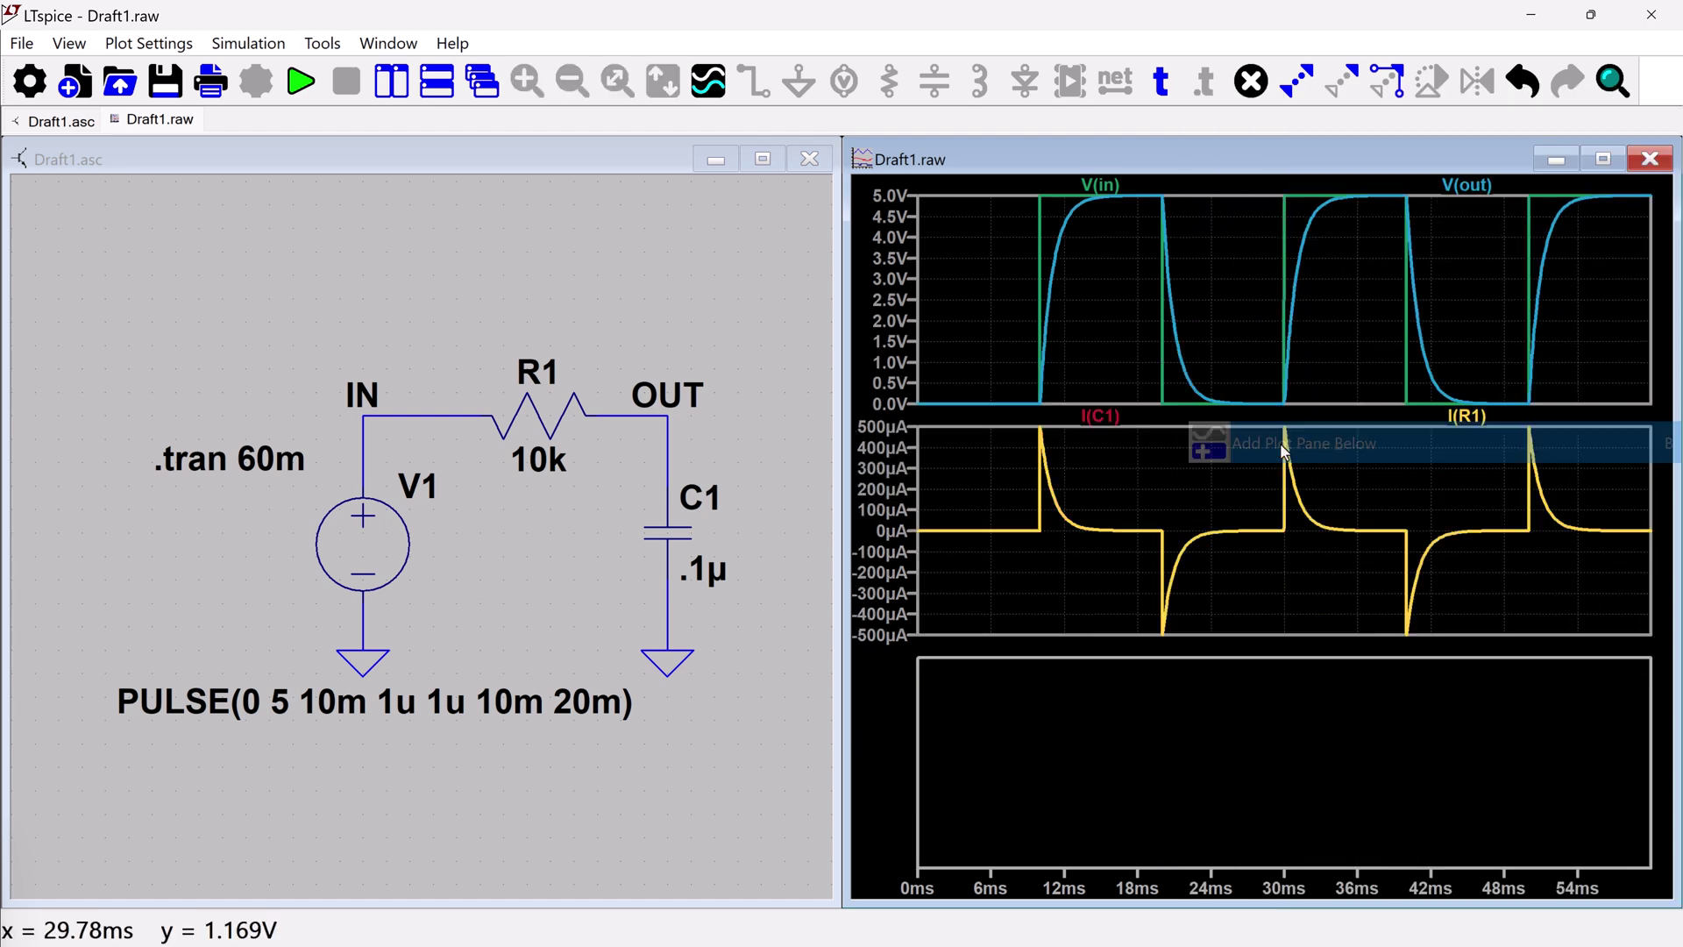
mouse_move(1462, 421)
left_mouse_down()
mouse_move(1420, 646)
mouse_move(1438, 732)
mouse_move(1391, 699)
left_mouse_up()
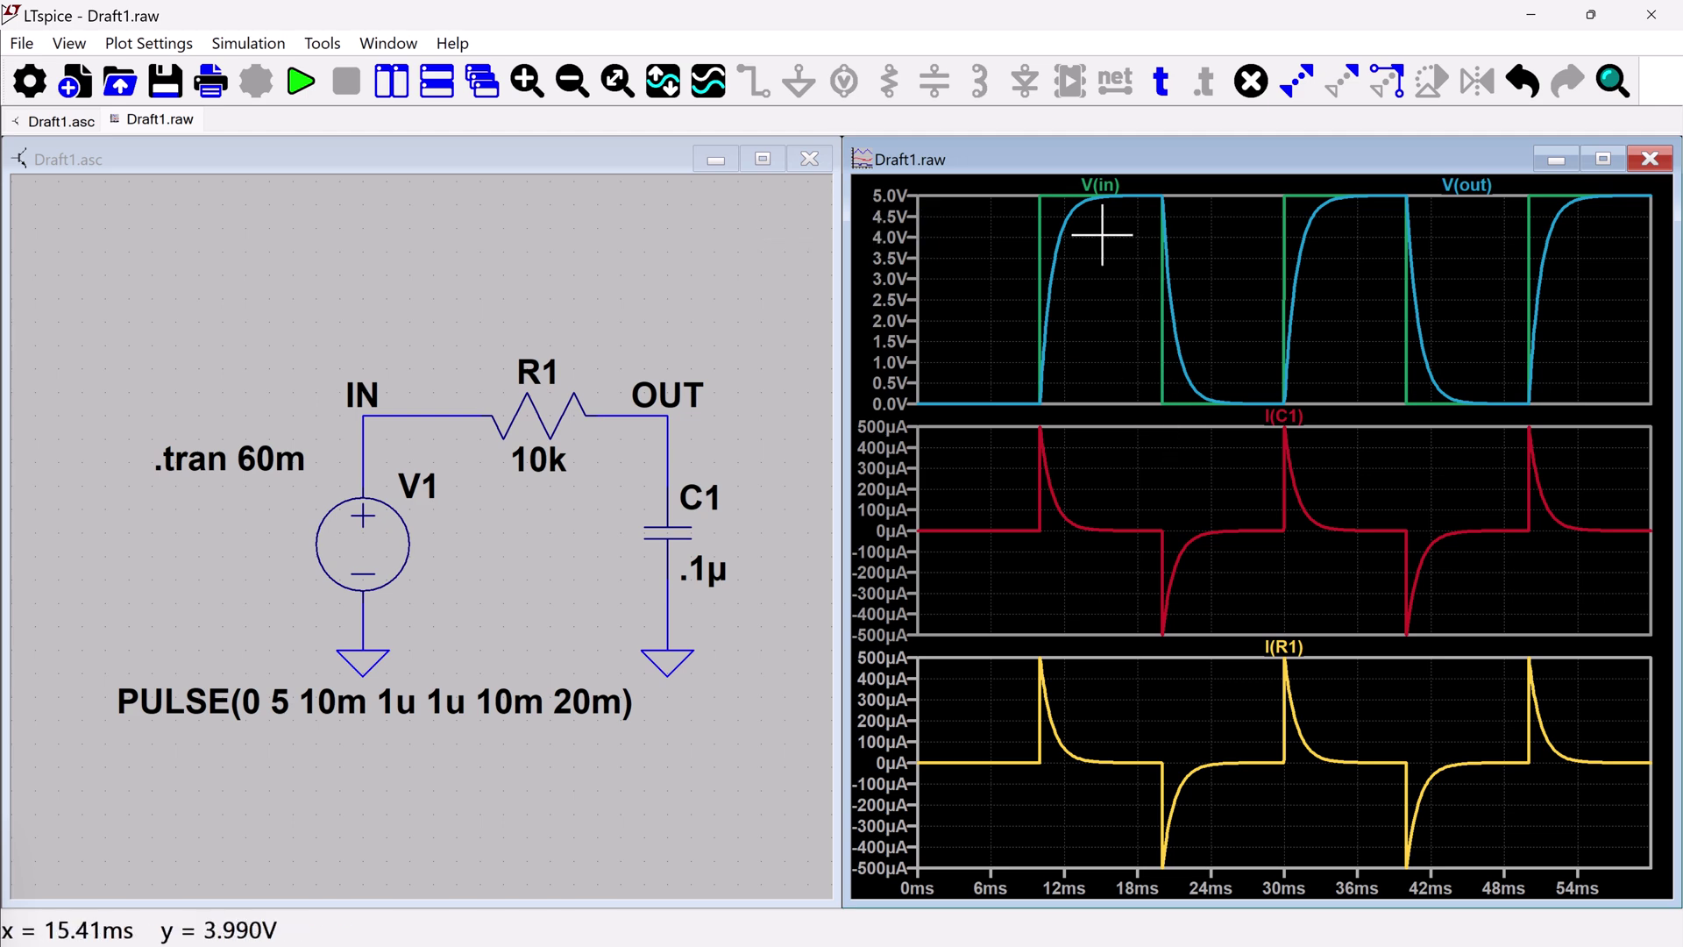
- Pan and zoom the schematic so the RC circuit fills more of its window
left_click(432, 255)
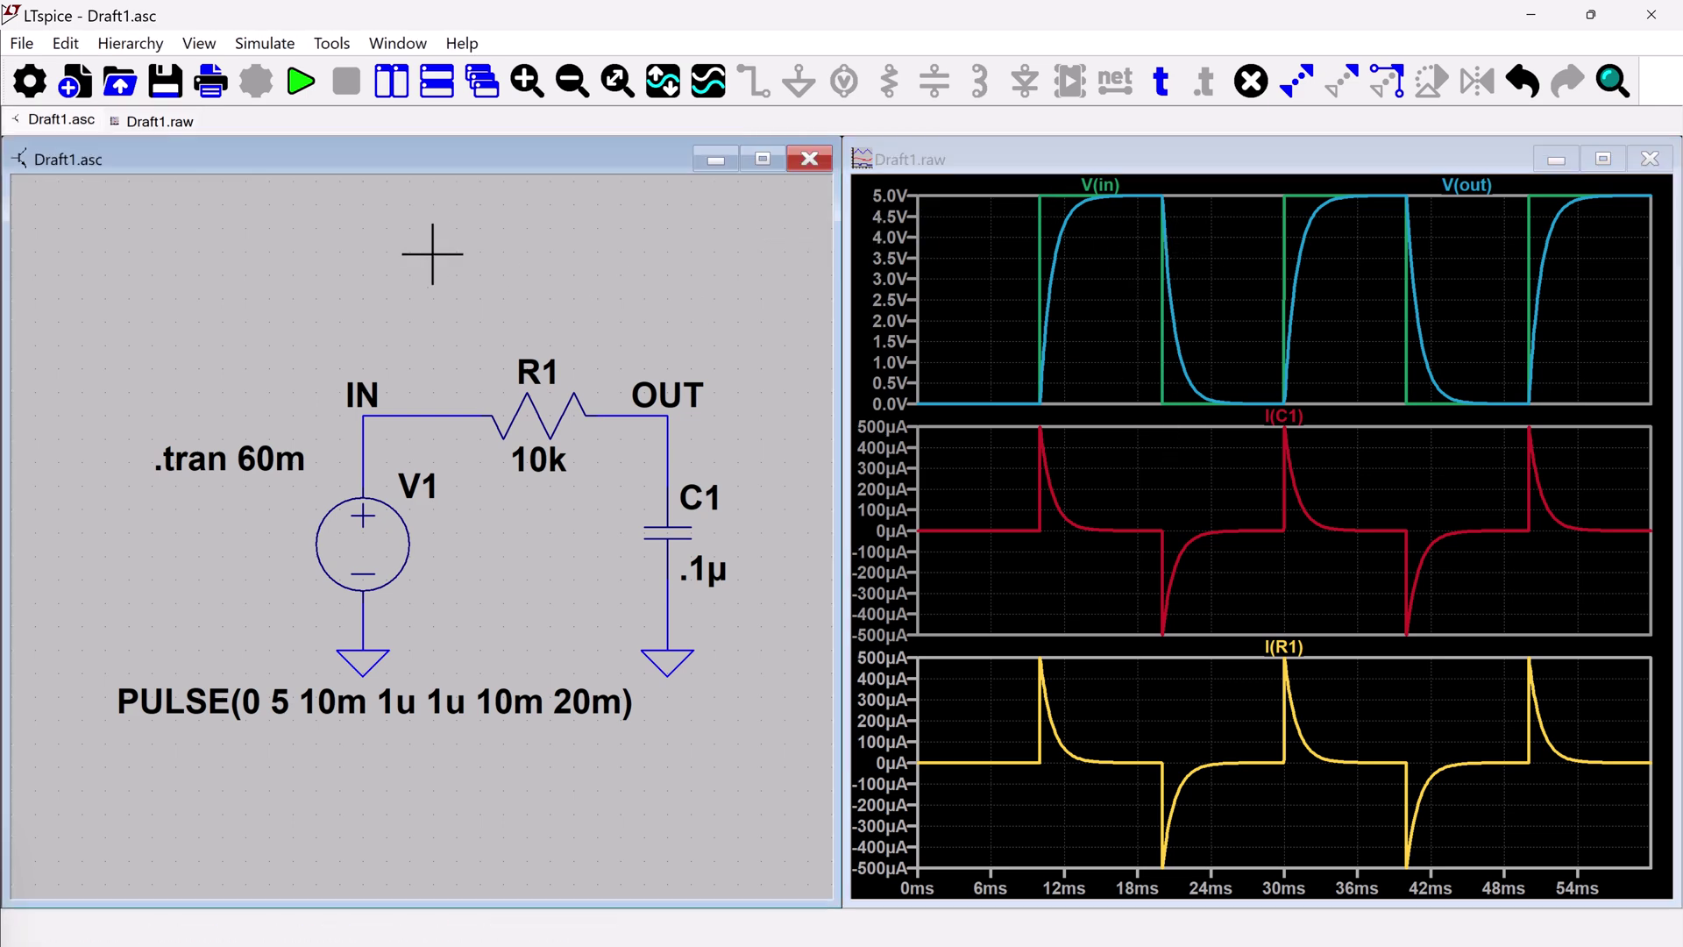
left_click_drag(255, 327, 331, 364)
scroll(447, 438, "down", 1)
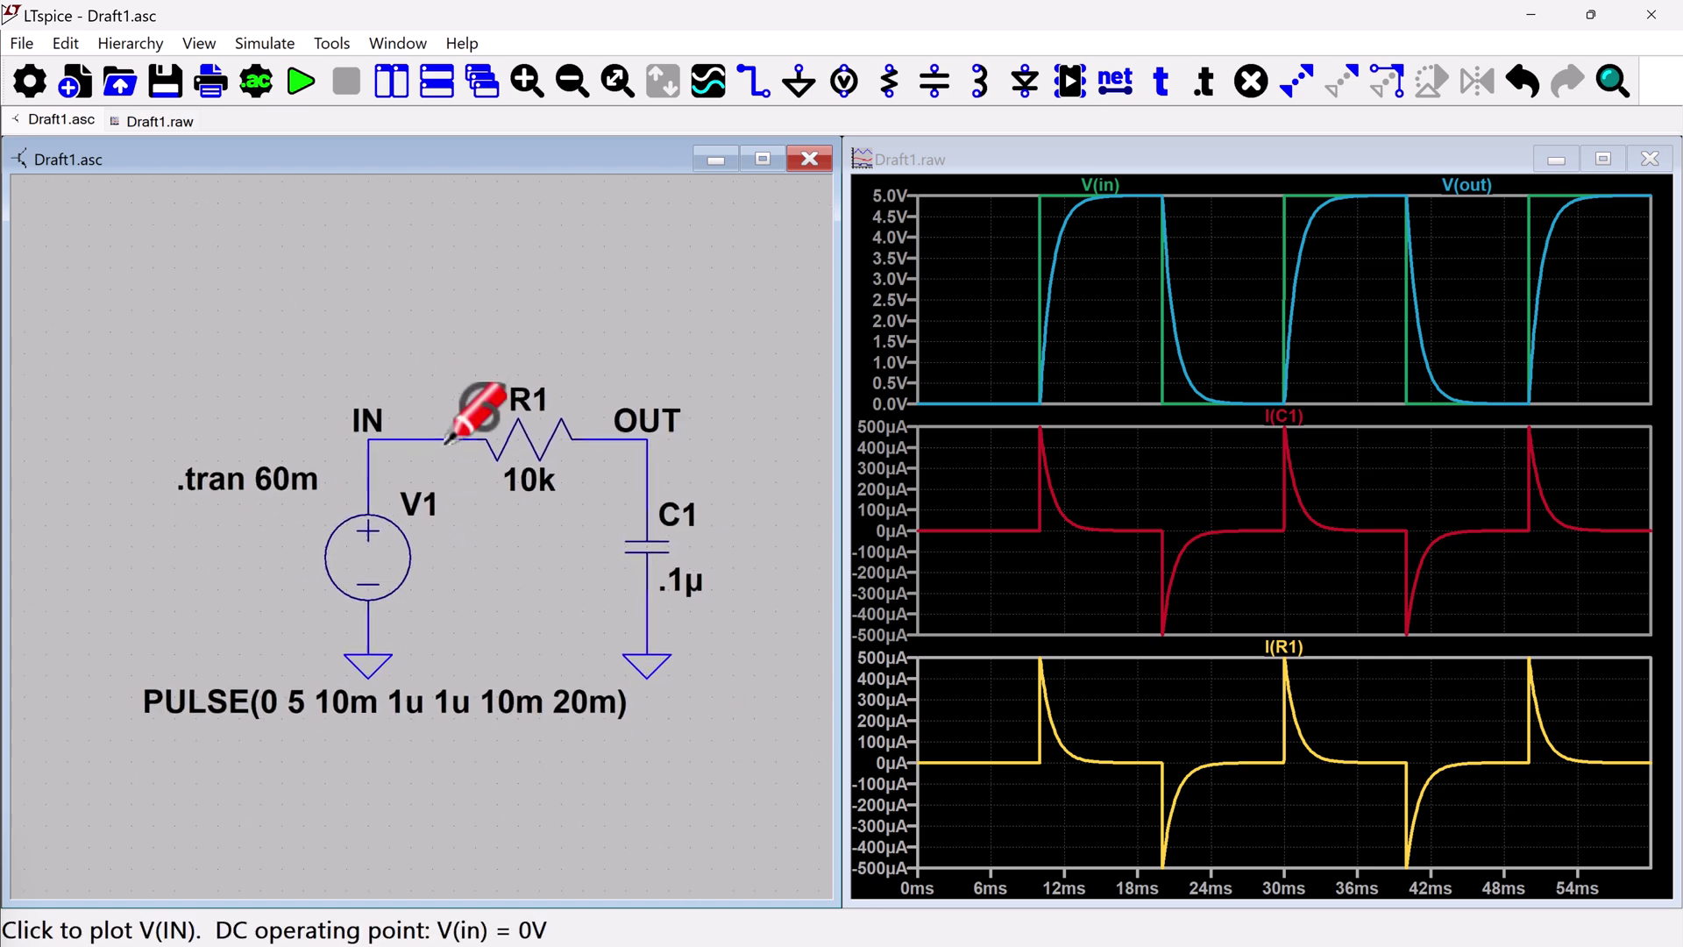
scroll(447, 440, "up", 4)
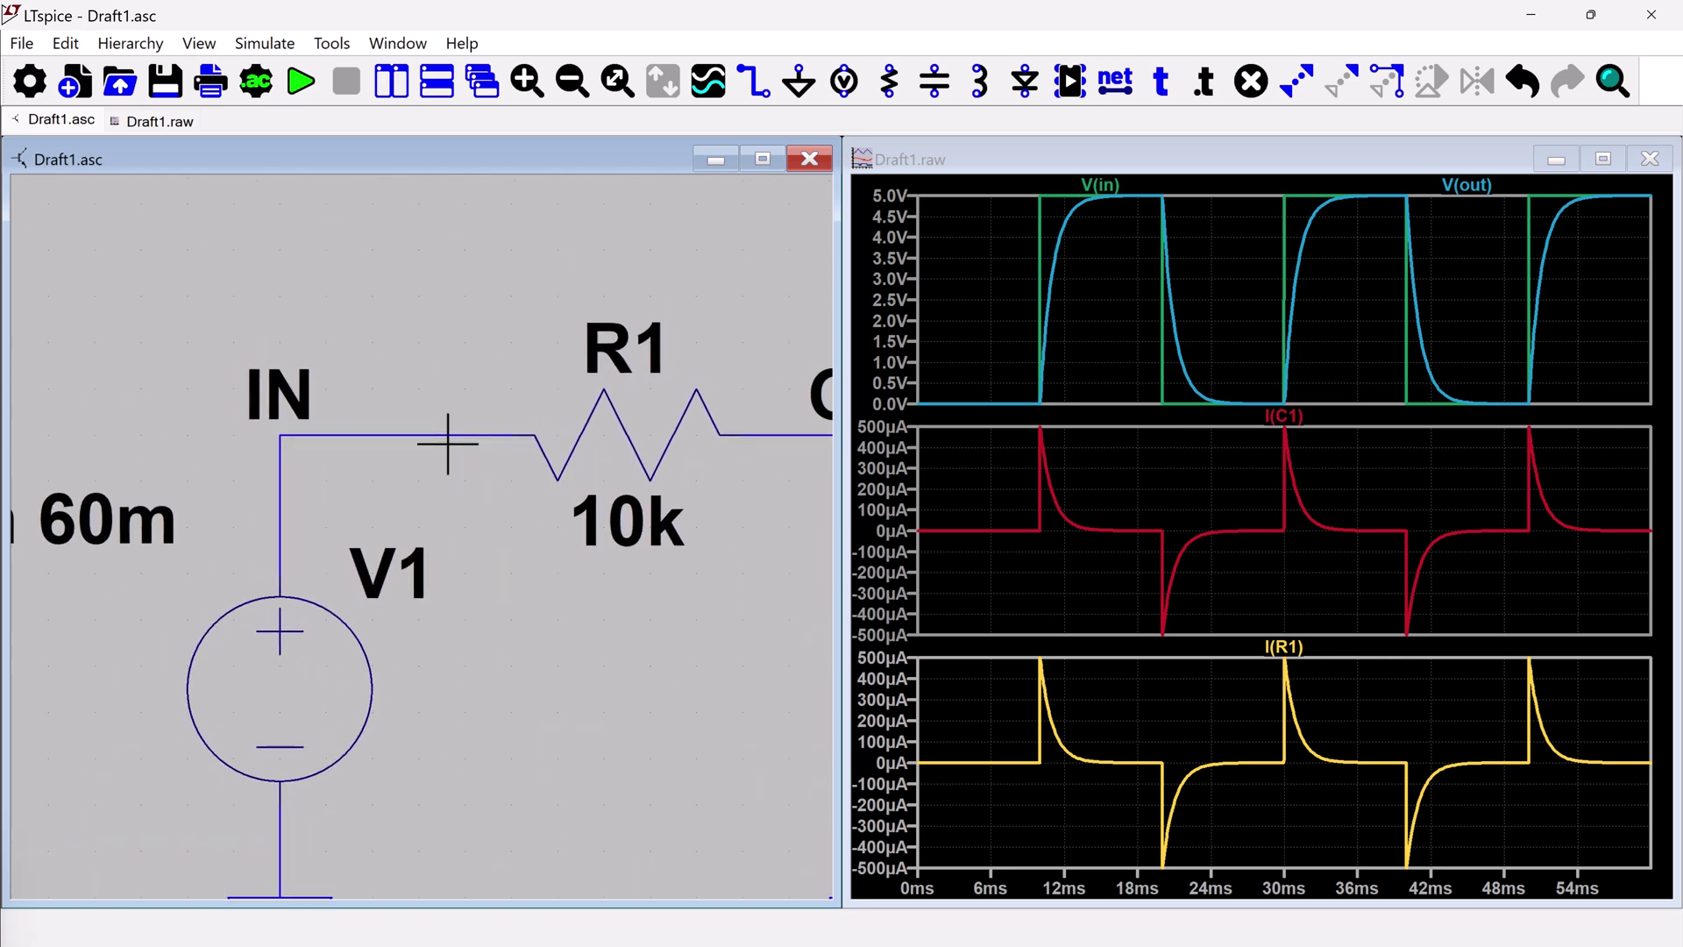
scroll(447, 442, "down", 1)
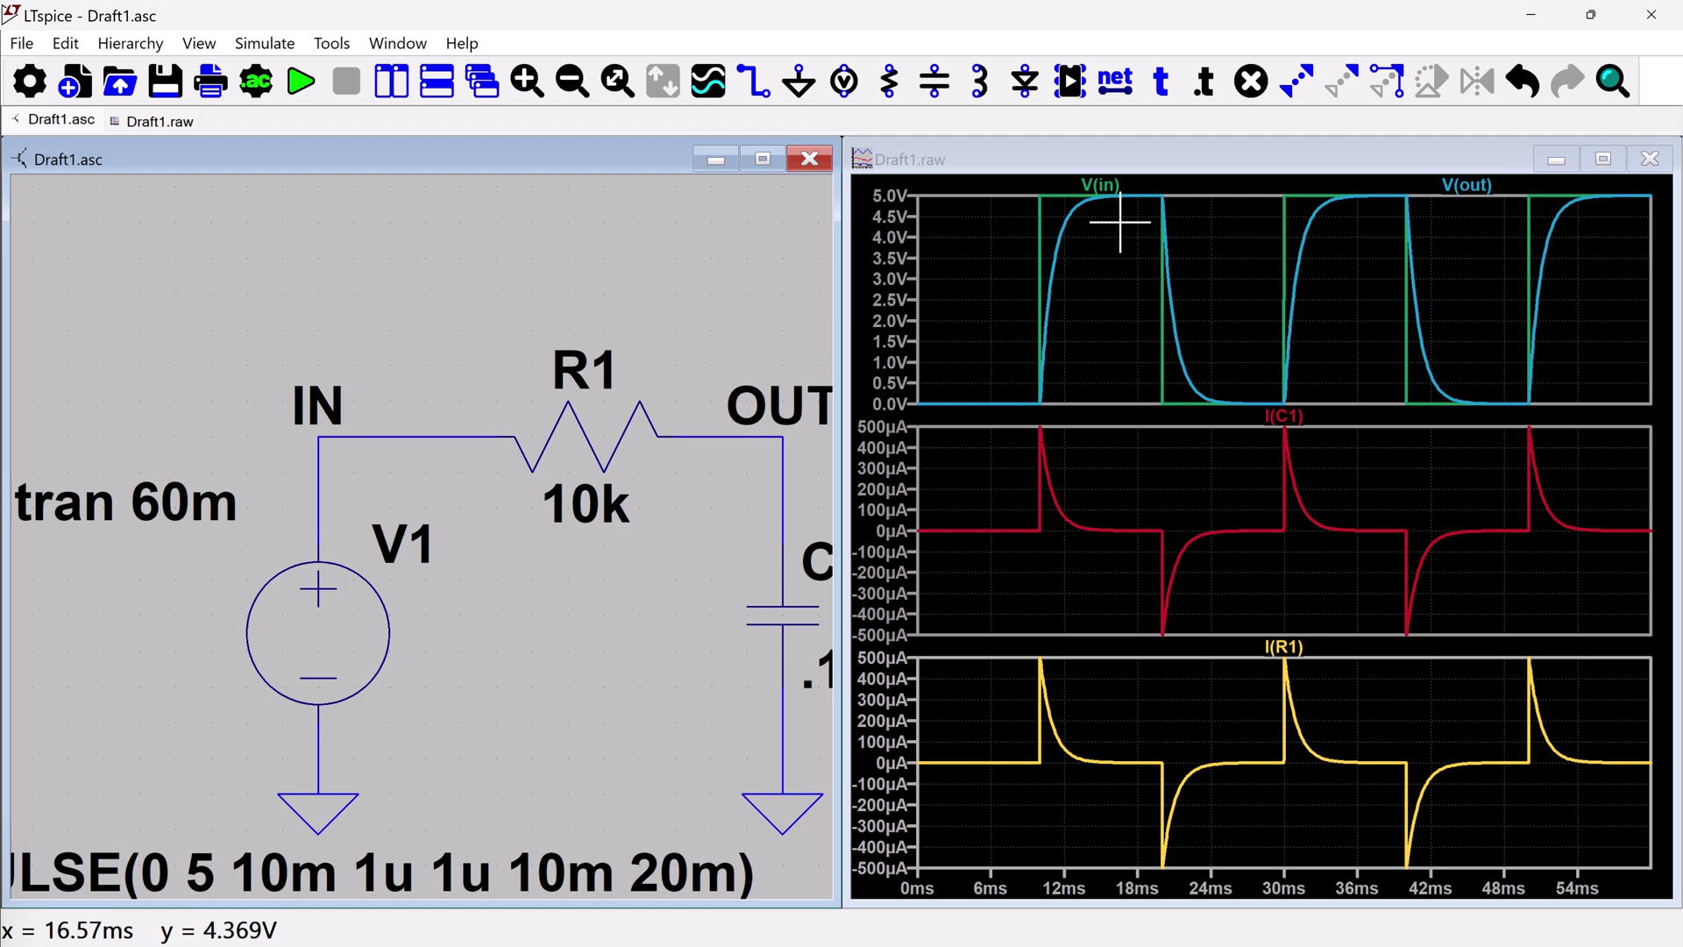
left_click(1016, 183)
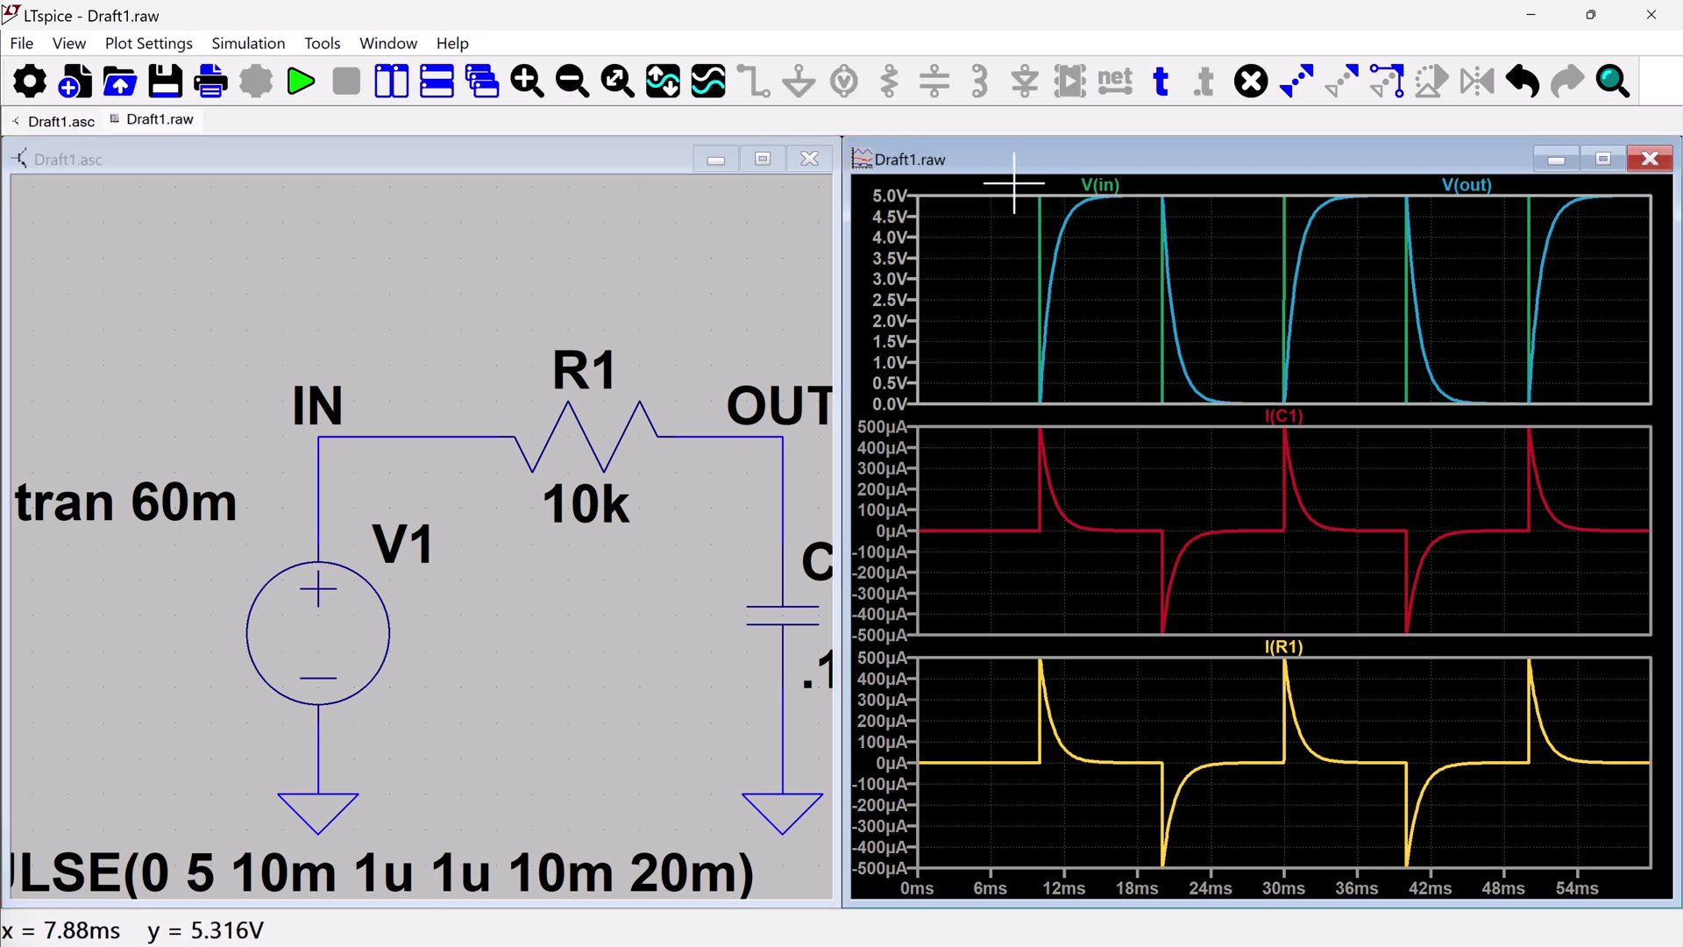
left_click_drag(1014, 183, 1183, 214)
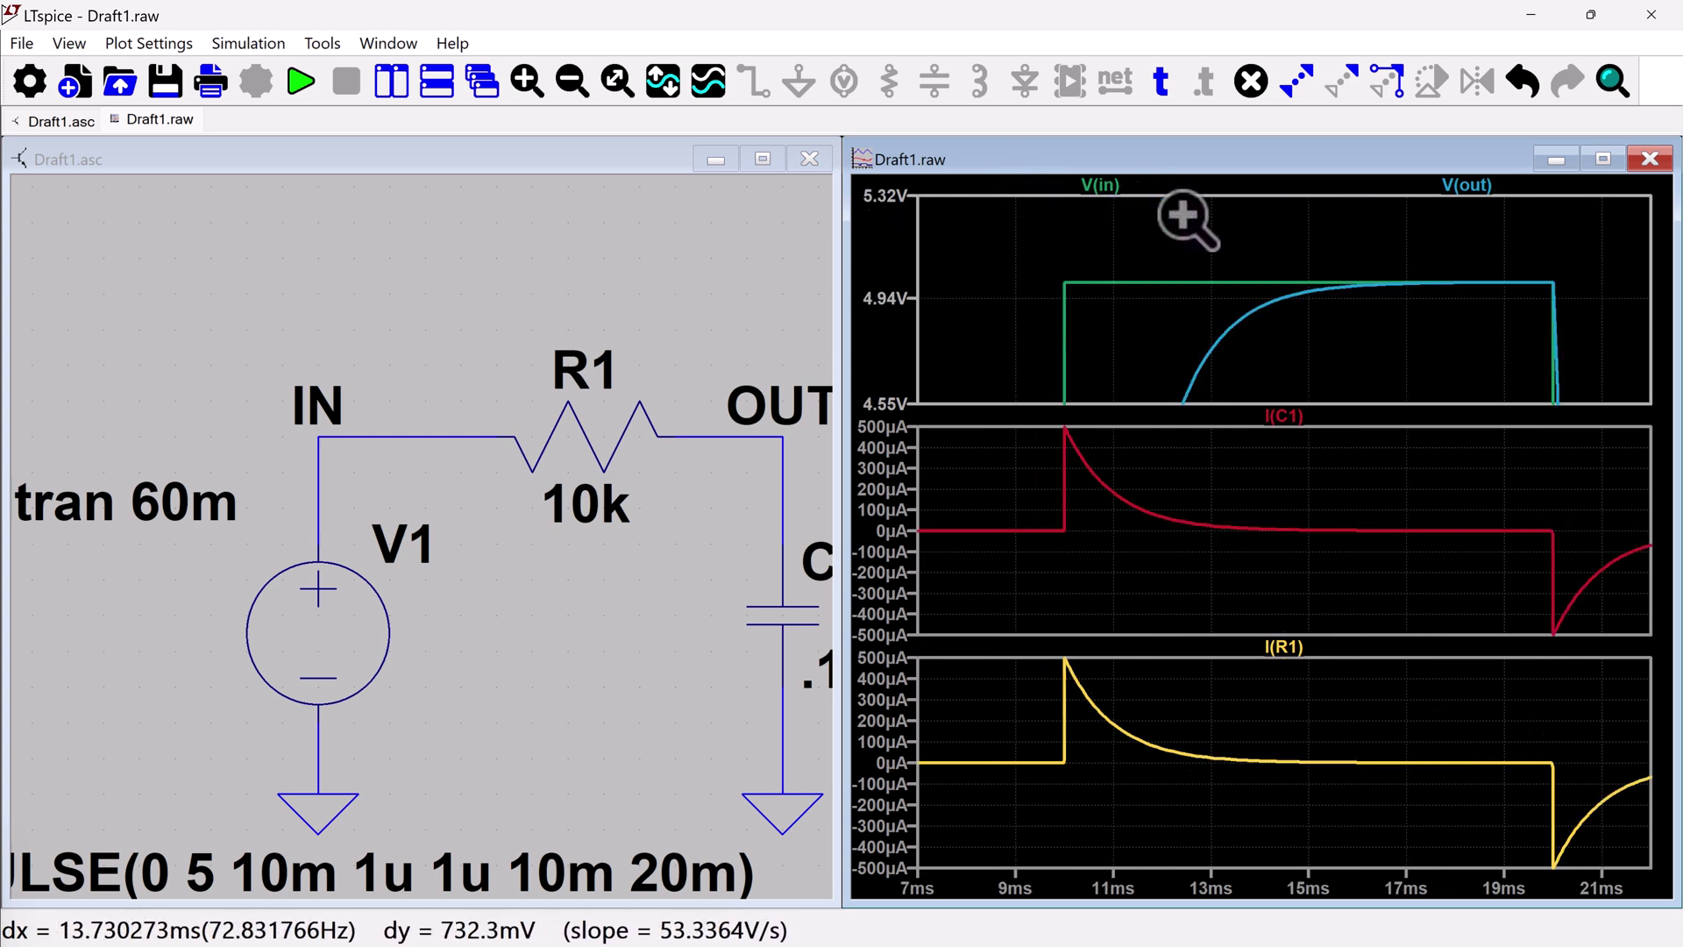
left_click_drag(1052, 263, 1603, 317)
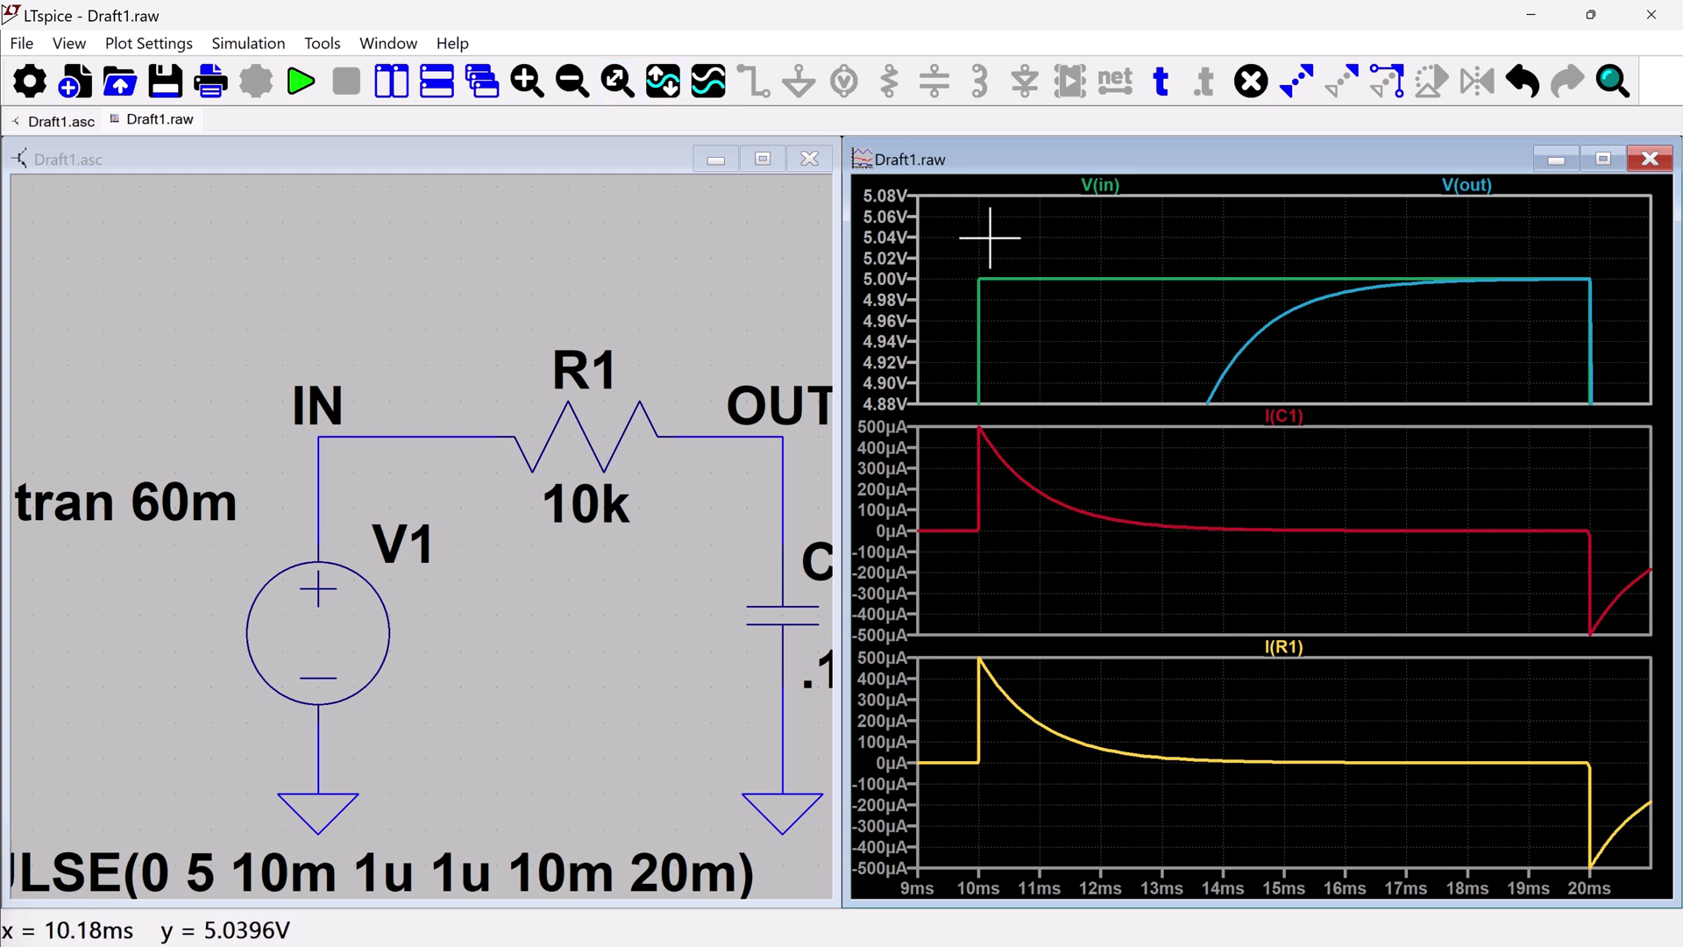
key("space")
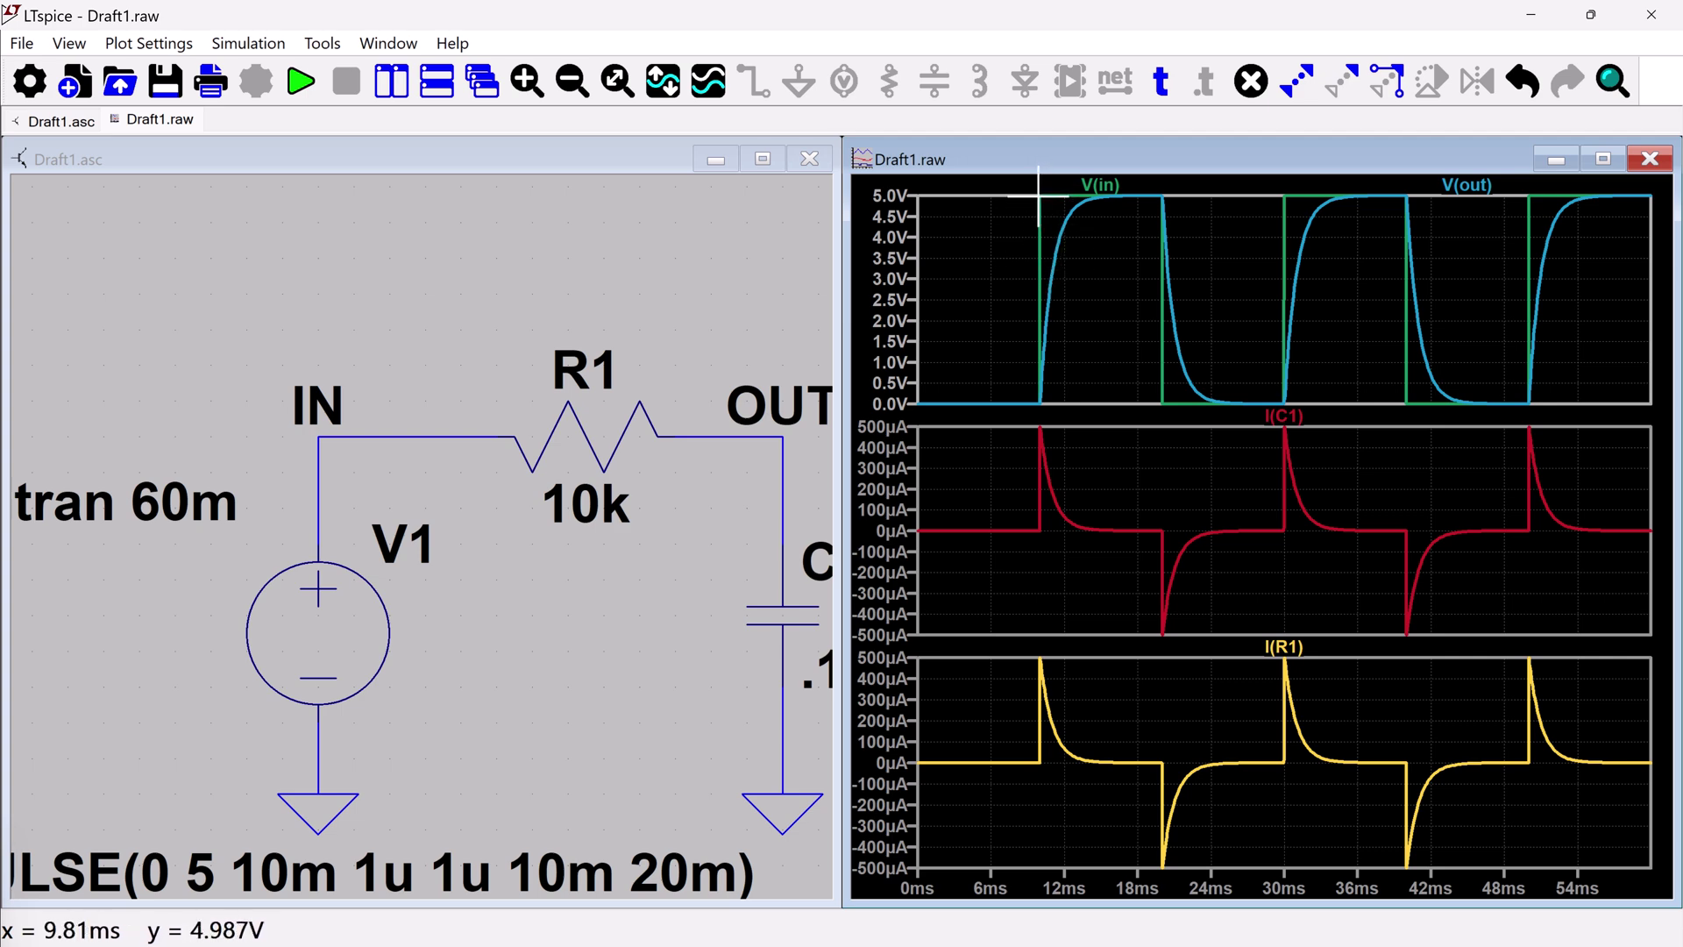
- Zoom the plot to about 9–21 ms and 3.8–5.1 V around the first V(out) rise
left_click_drag(1040, 194, 1285, 406)
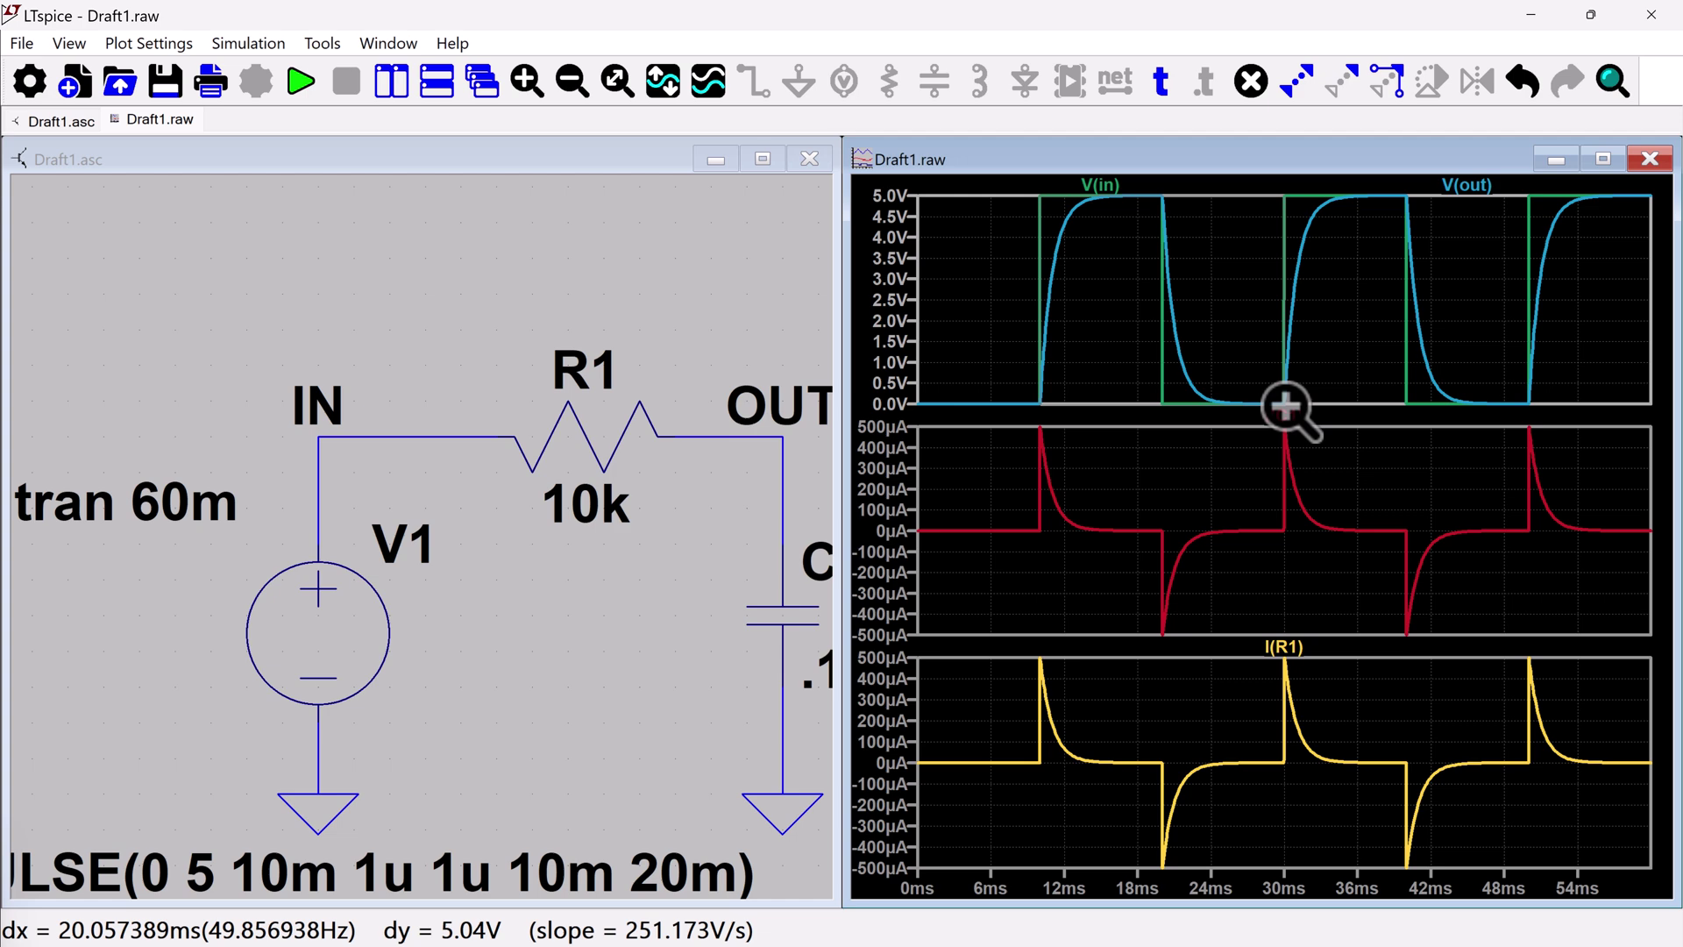
left_click_drag(1285, 405, 1287, 406)
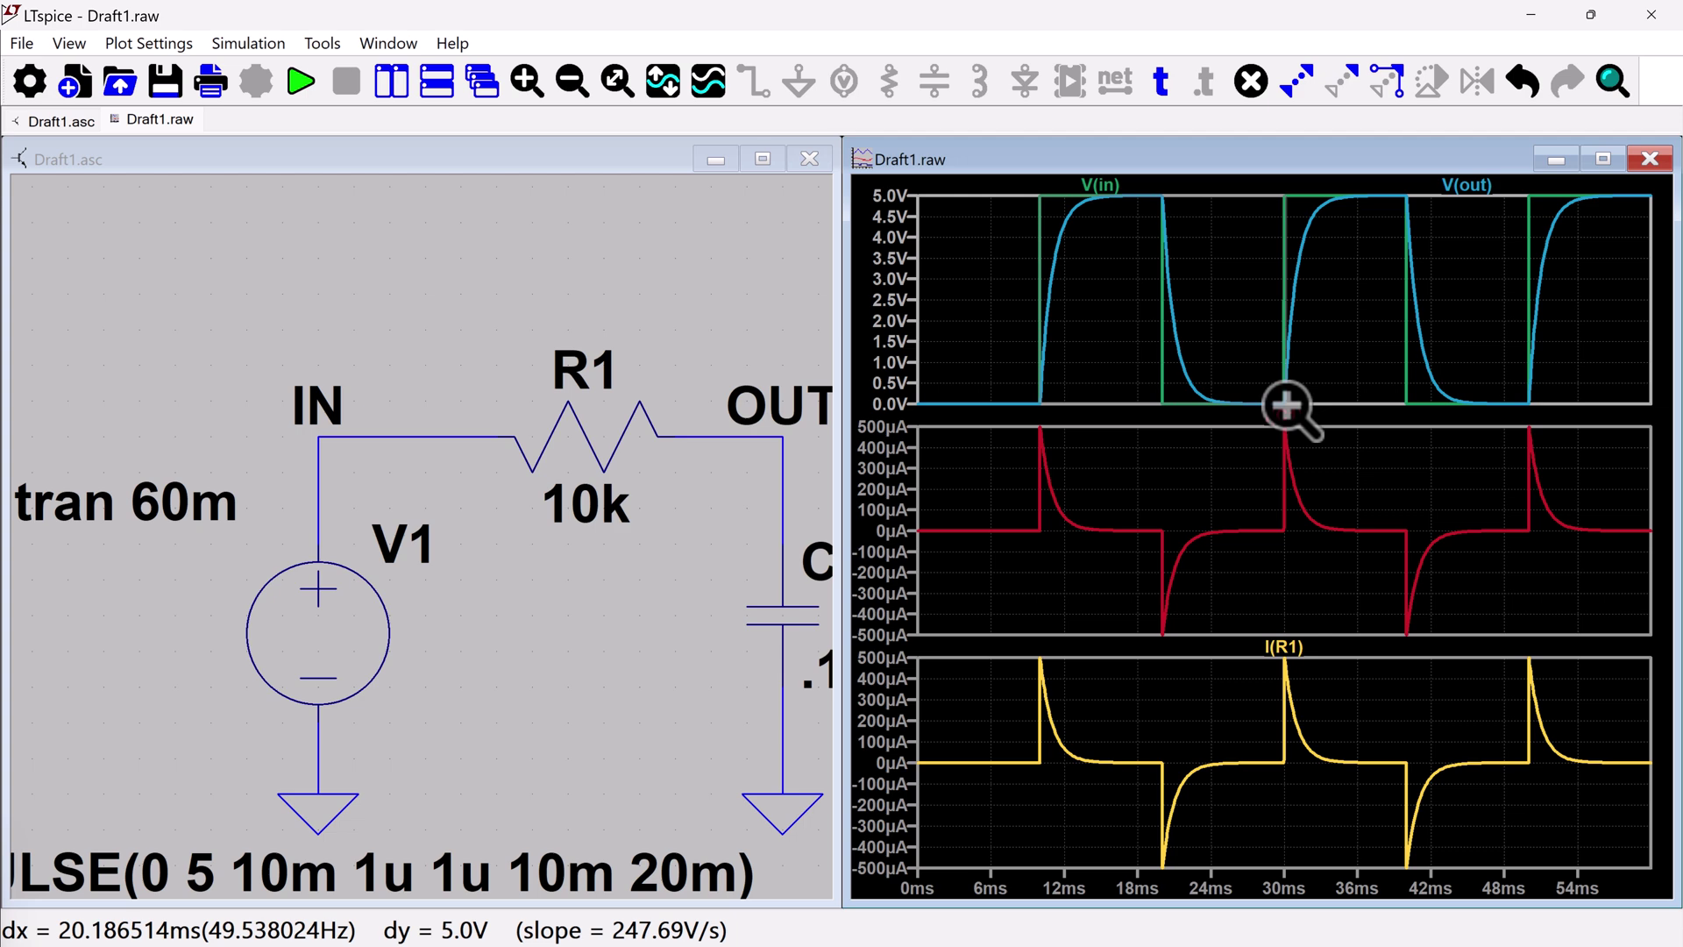
left_click_drag(1285, 405, 1174, 232)
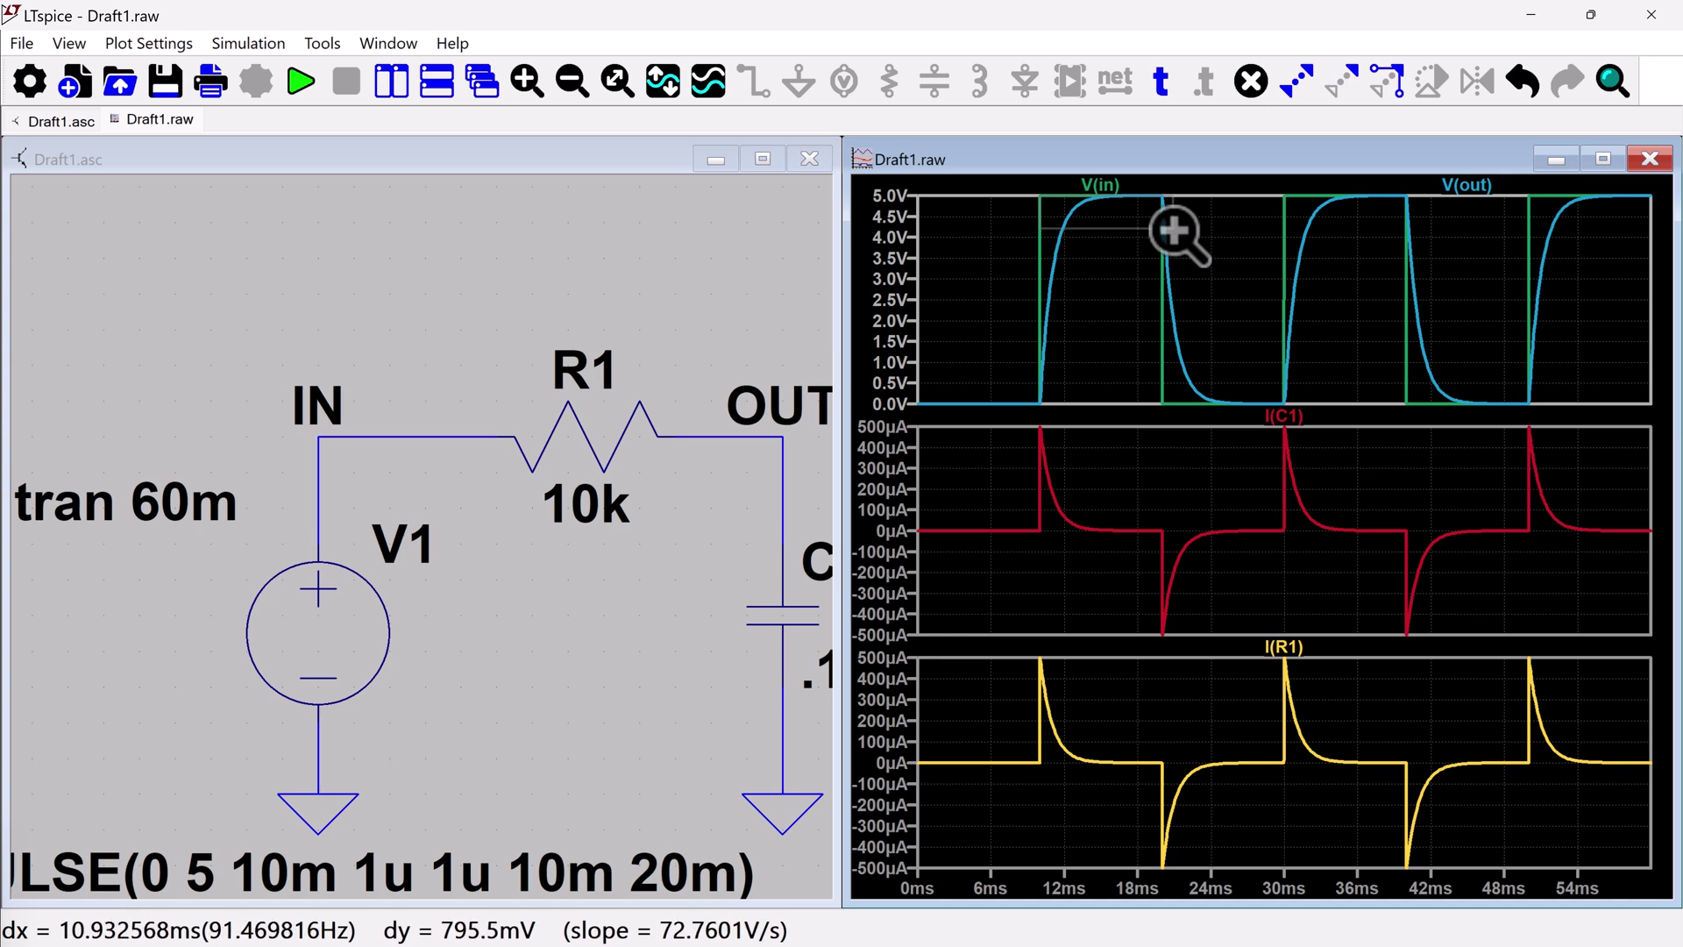
left_click_drag(1174, 230, 1185, 233)
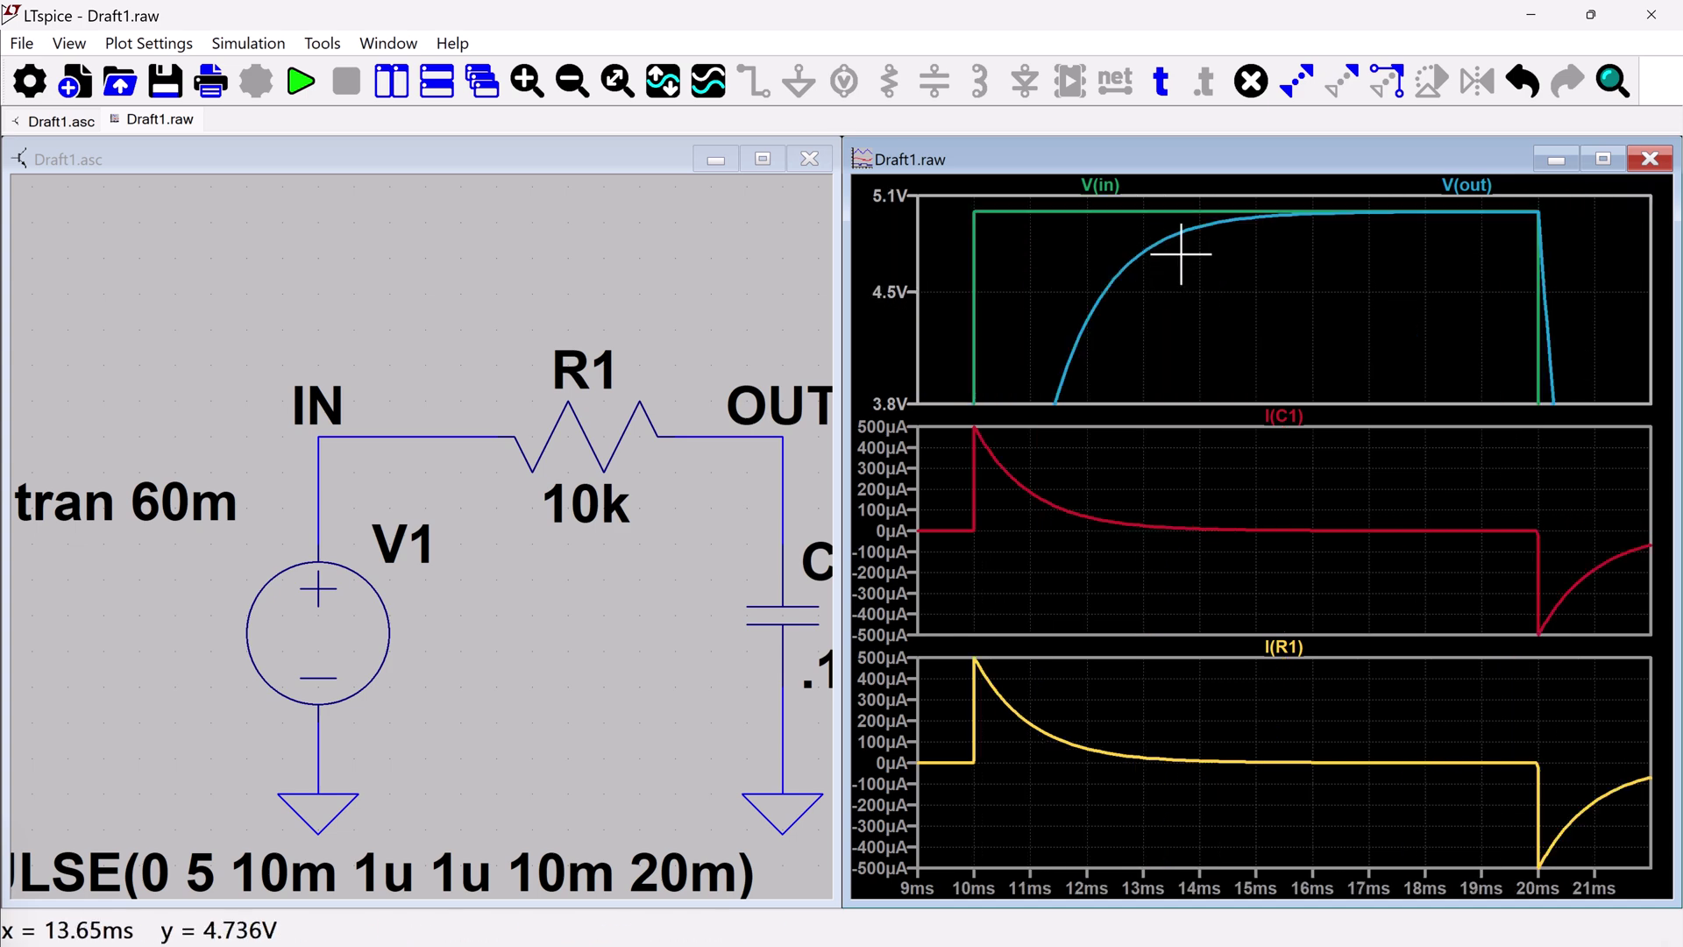